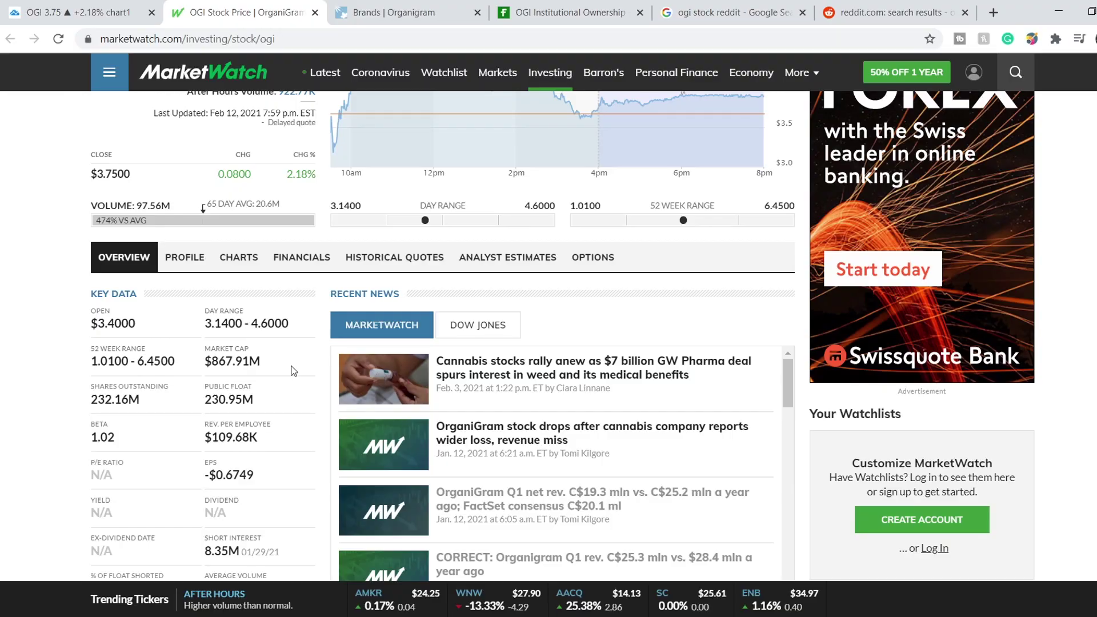
# Finish reading the MarketWatch OGI quote page and move on to the Organigram Brands page
pyautogui.scroll(-7, 324, 368)
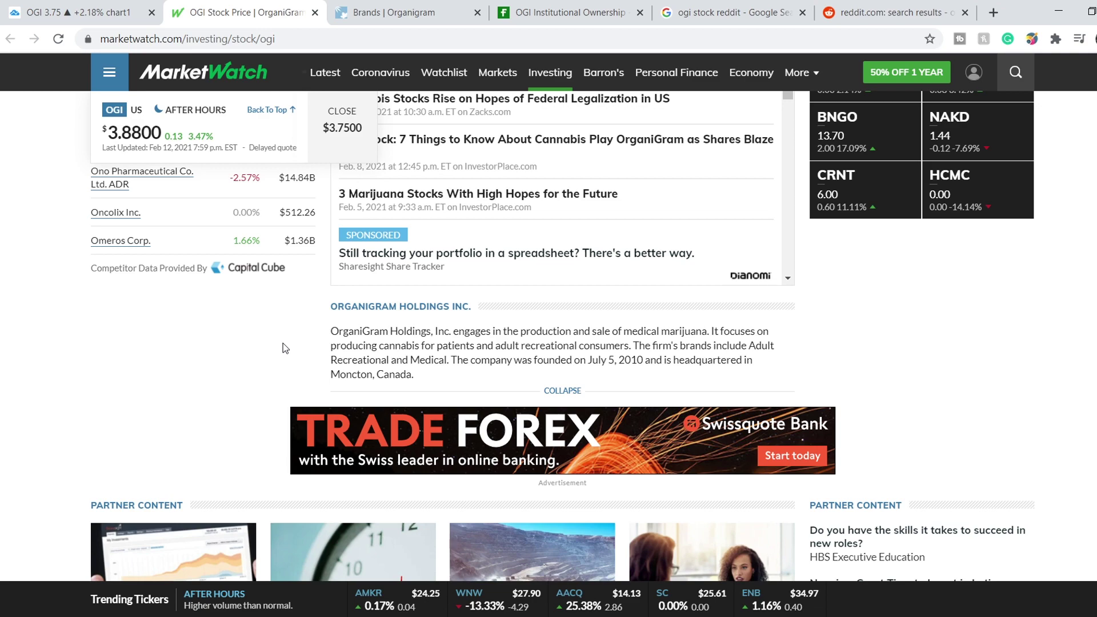
pyautogui.click(382, 12)
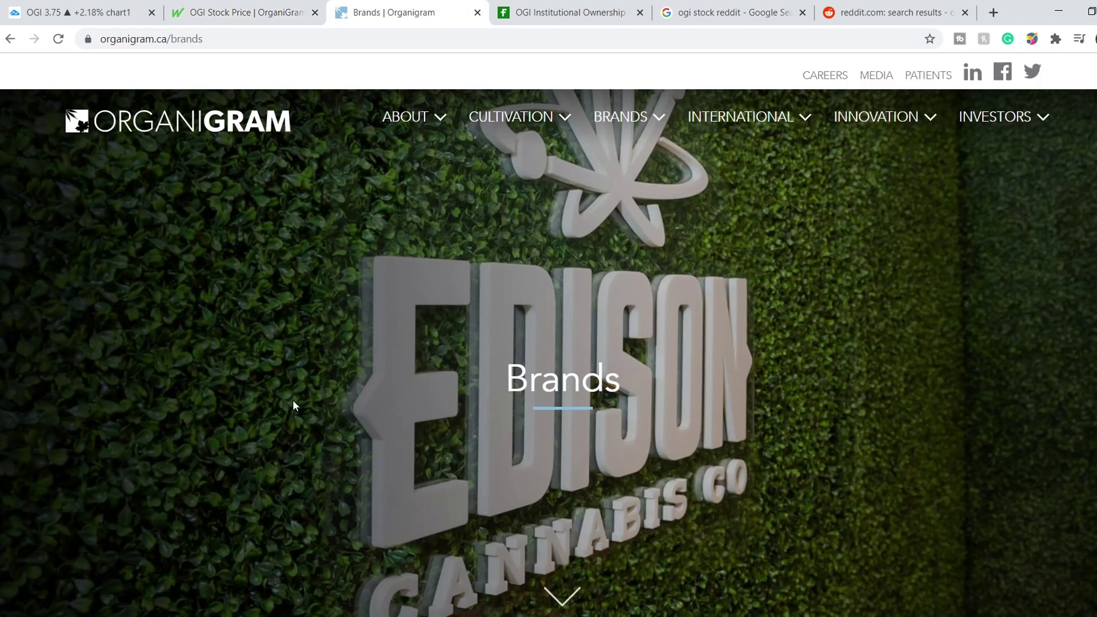
# Browse the Organigram Brands page, then open Organigram's About page
pyautogui.scroll(-7, 294, 403)
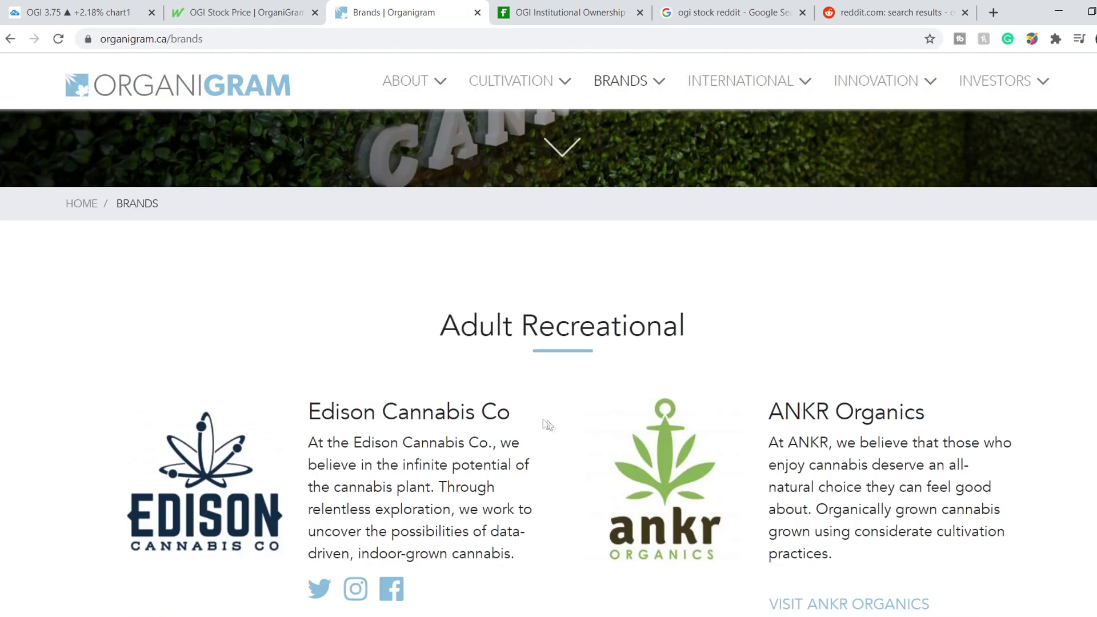
pyautogui.scroll(-12, 548, 428)
pyautogui.scroll(10, 594, 384)
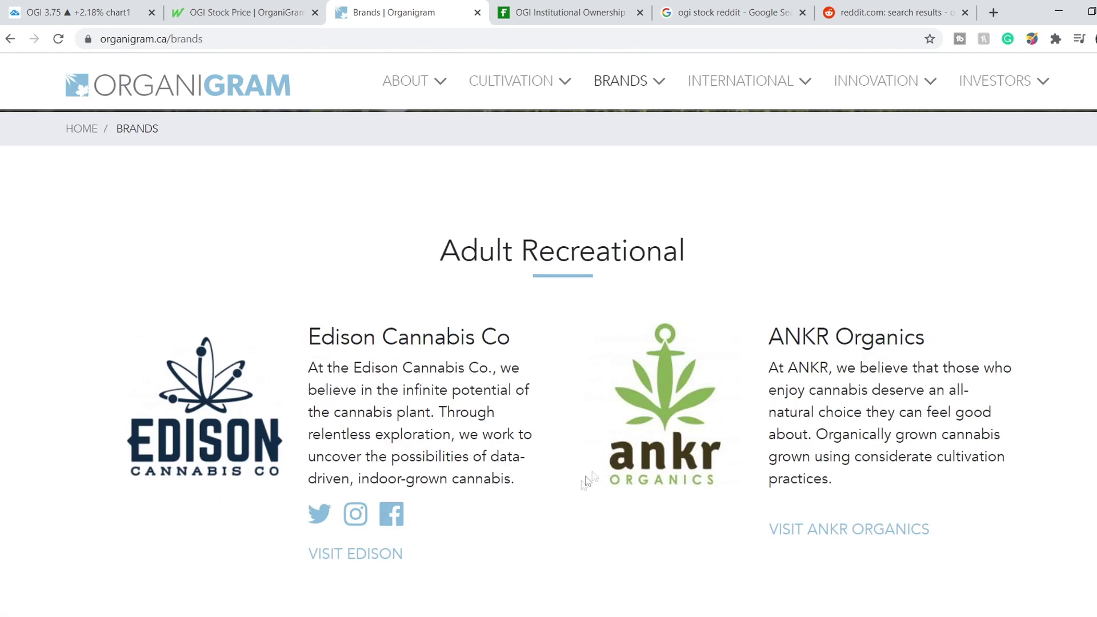
pyautogui.scroll(-4, 663, 416)
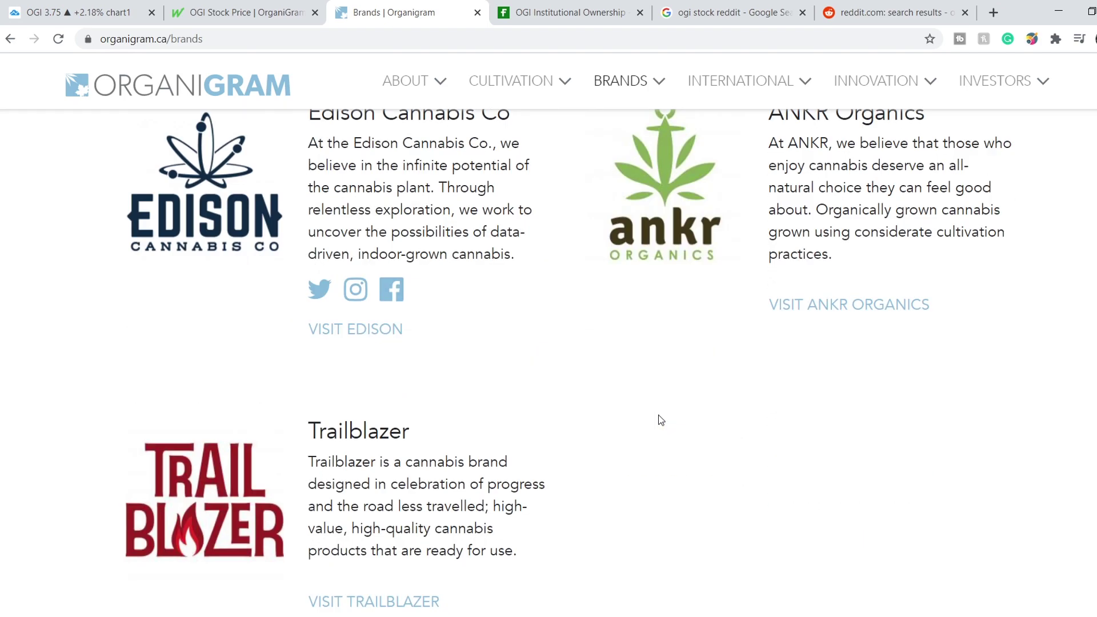
pyautogui.scroll(5, 658, 419)
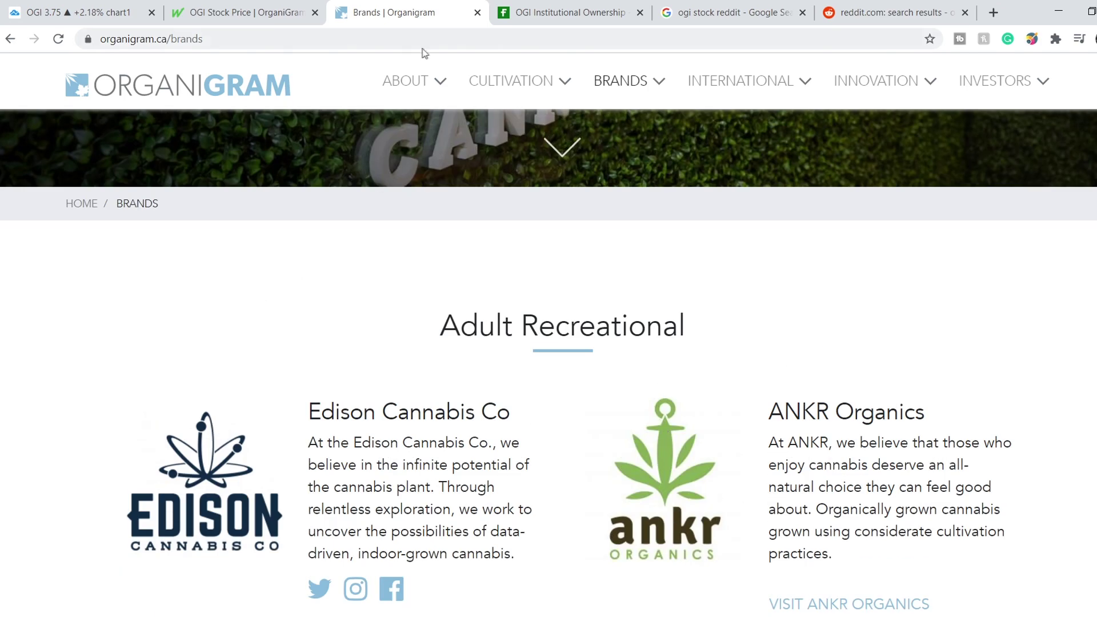
pyautogui.moveTo(406, 84)
pyautogui.click(406, 85)
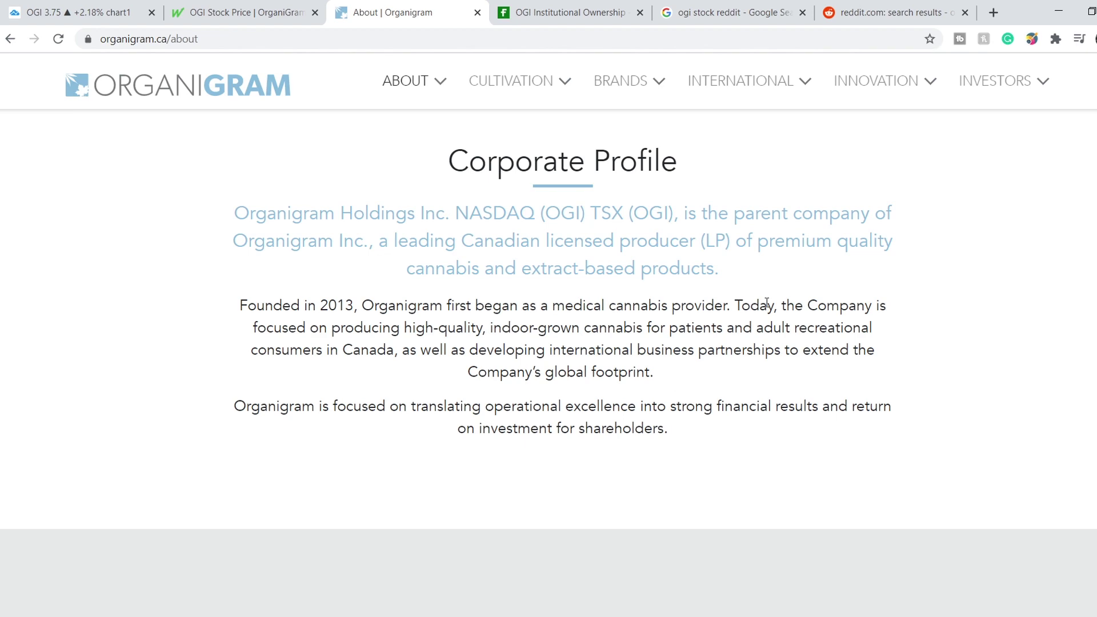
# Read down to the Board of Directors, then go to Fintel's OGI institutional ownership page
pyautogui.scroll(-15, 766, 302)
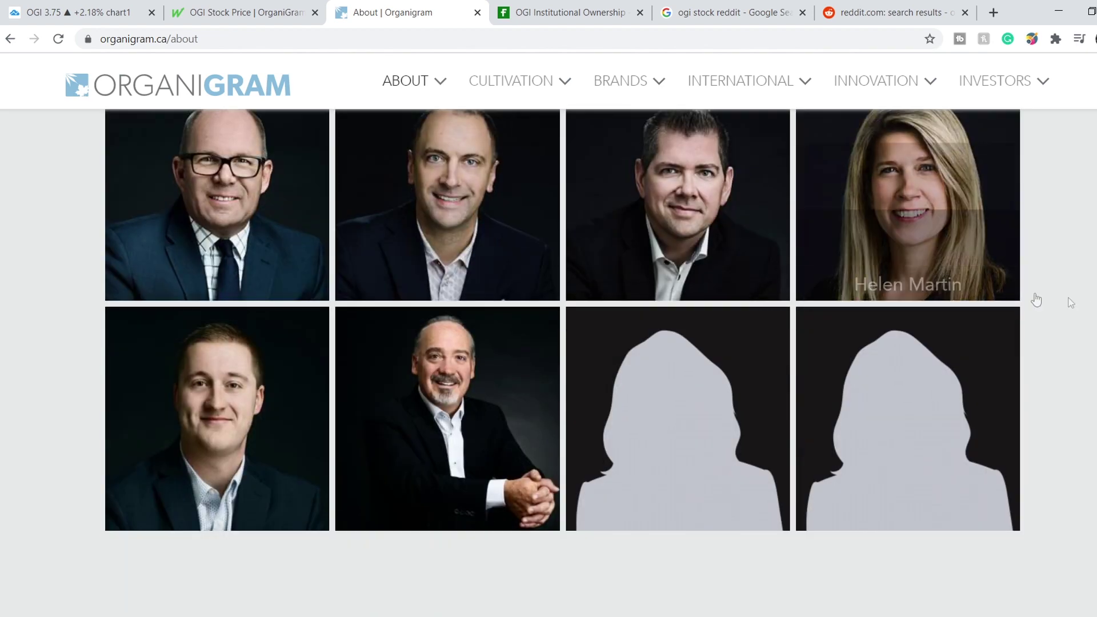
pyautogui.scroll(-4, 1085, 313)
pyautogui.scroll(4, 1078, 307)
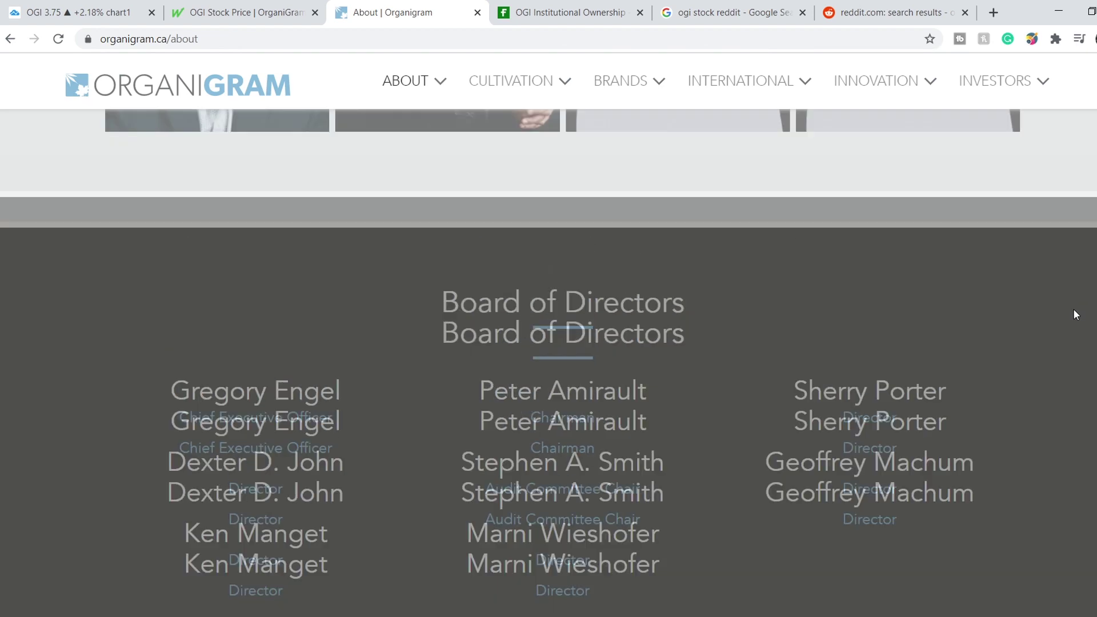
pyautogui.moveTo(983, 82)
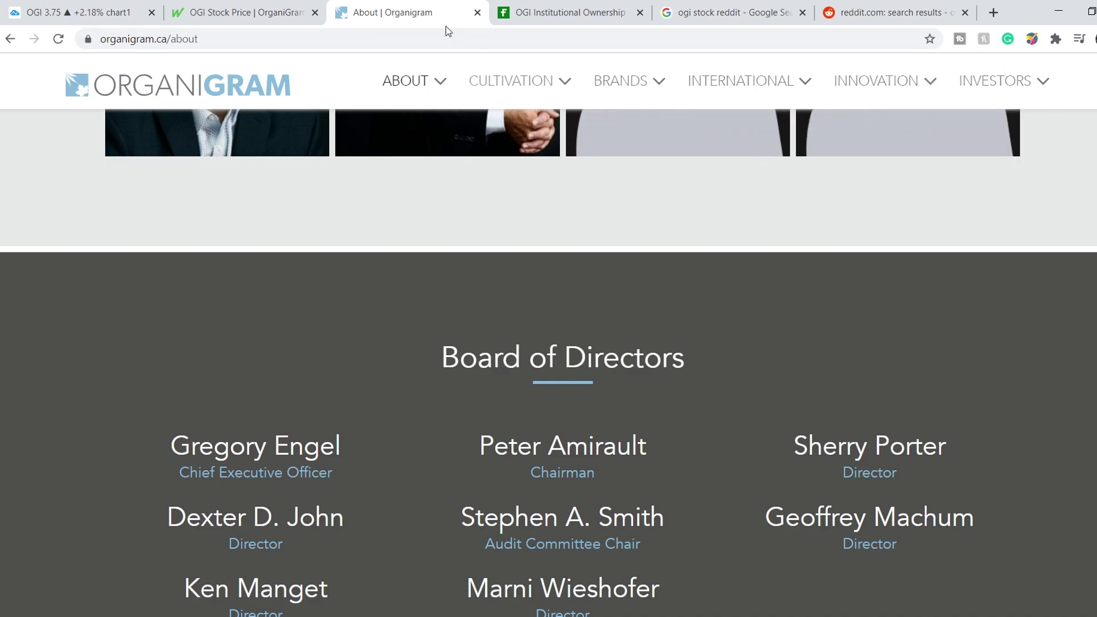
pyautogui.click(564, 13)
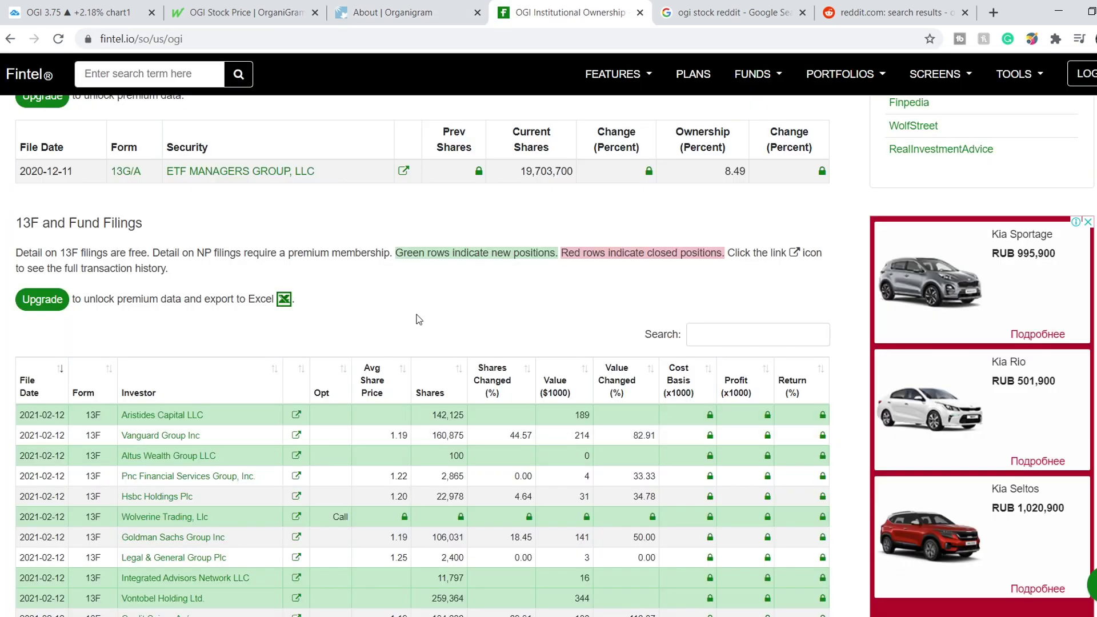
# Scroll through Fintel's OGI 13F filings, such as Vanguard Group's 160,875 shares dated 2021-02-12
pyautogui.scroll(10, 418, 319)
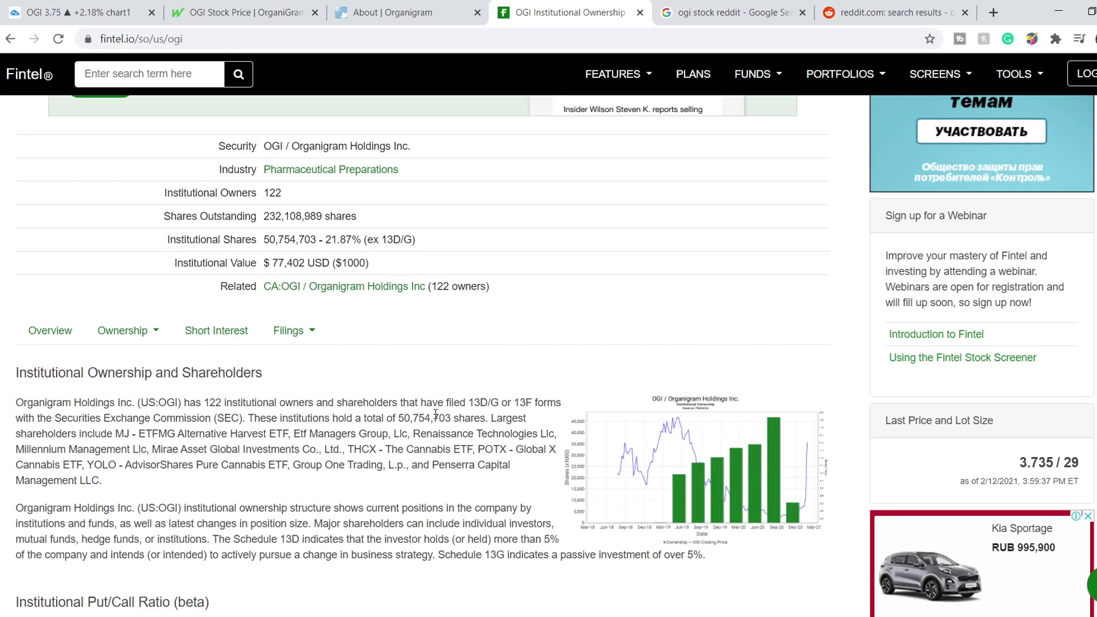
pyautogui.scroll(-10, 435, 413)
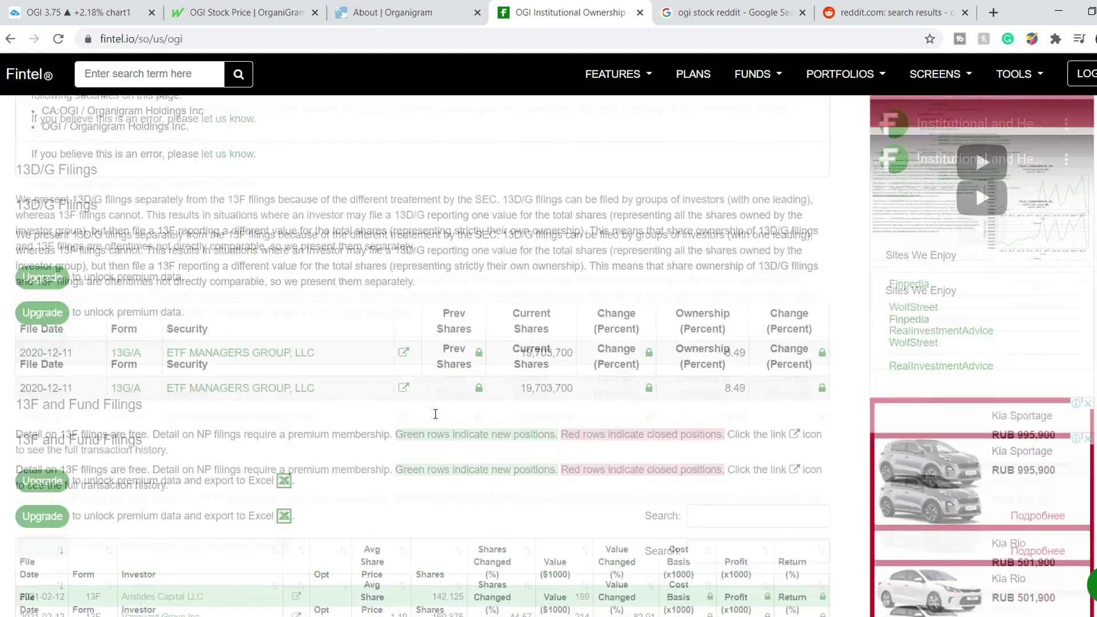
pyautogui.scroll(-3, 177, 362)
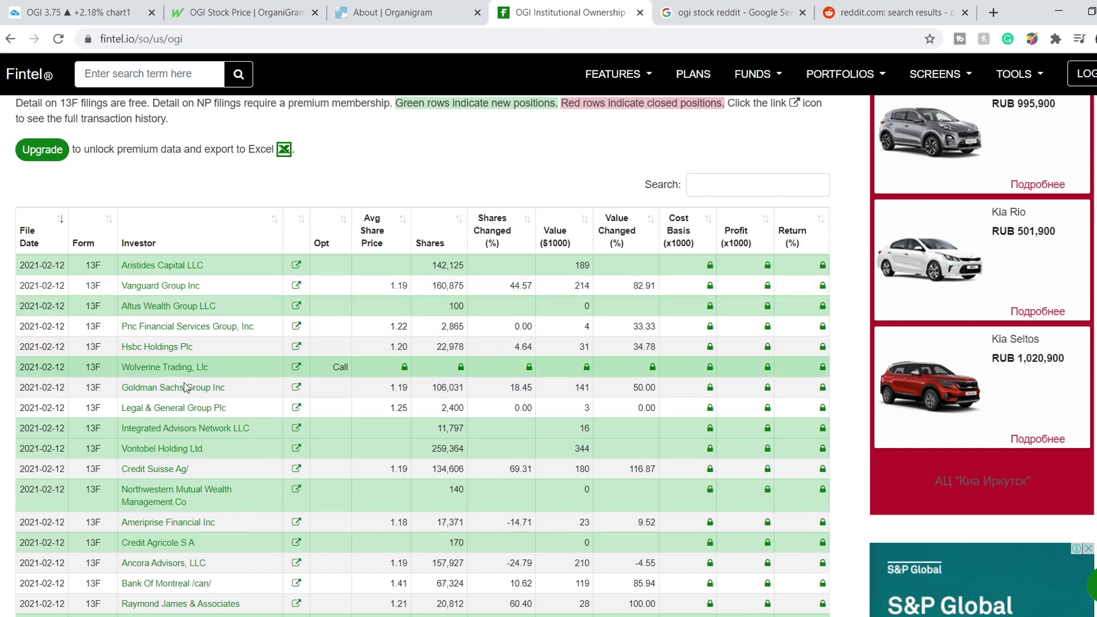
pyautogui.scroll(-1, 244, 337)
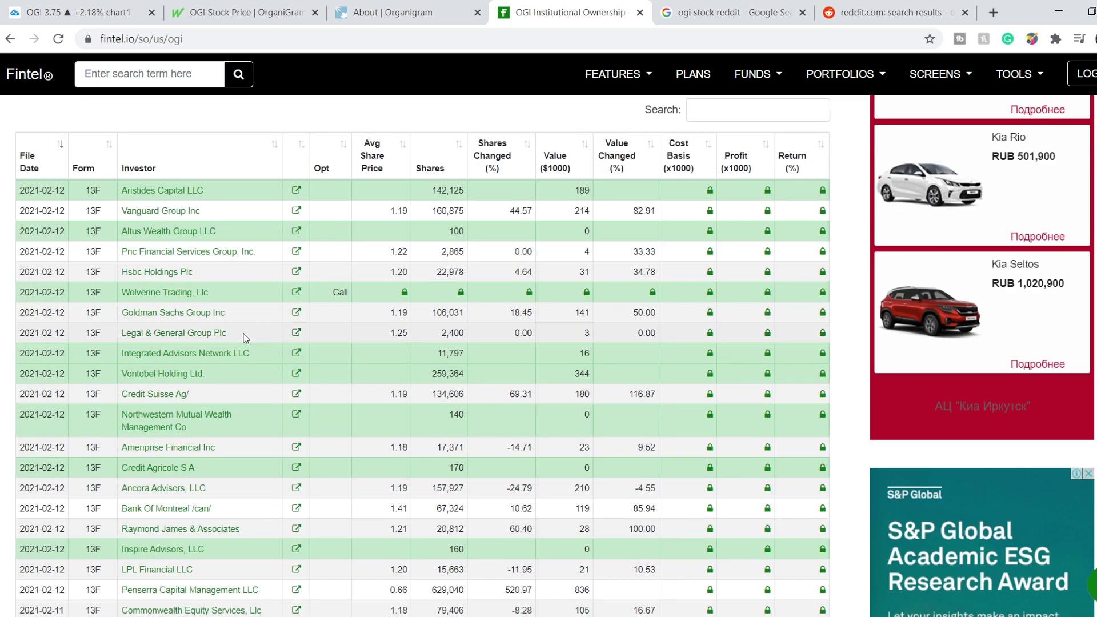
pyautogui.scroll(-1, 245, 337)
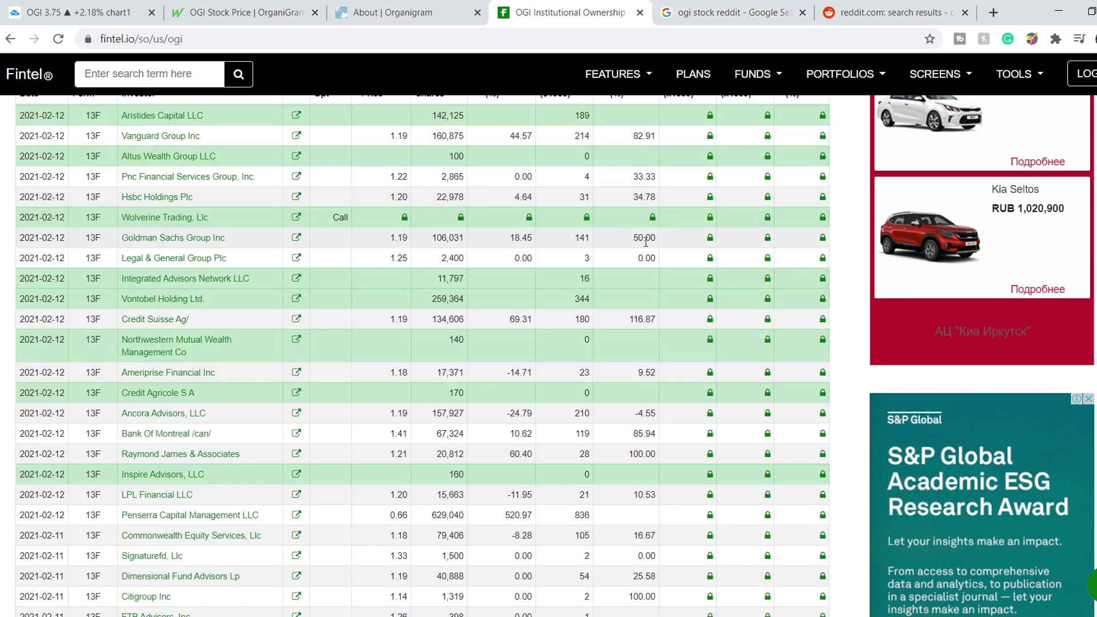
# Browse the Reddit search results for ogi, including r/OGIstock posts
pyautogui.click(724, 12)
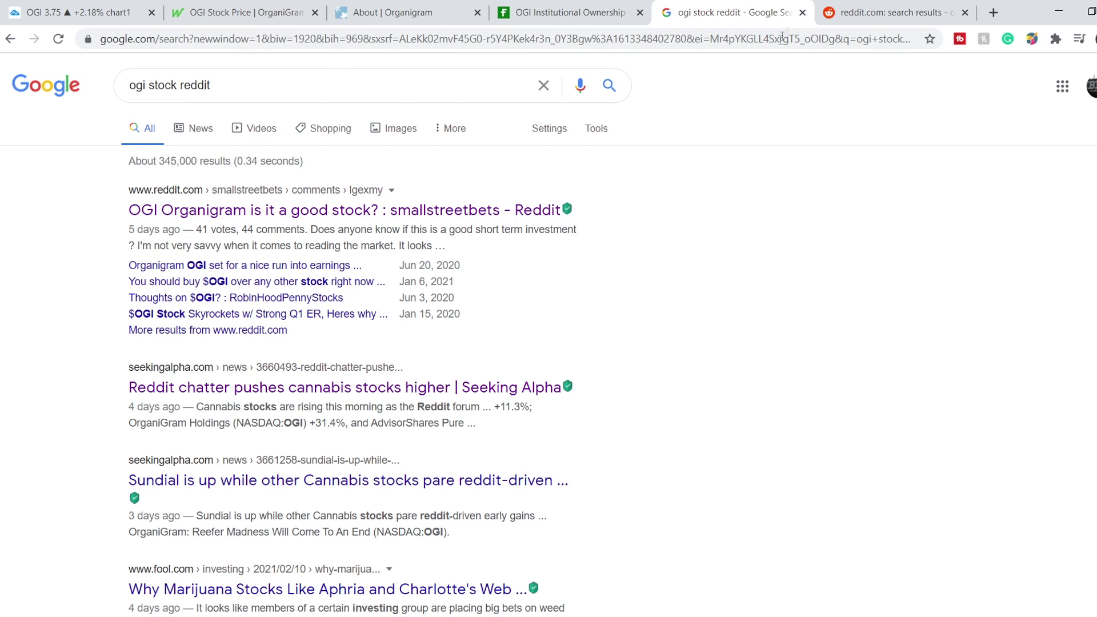
pyautogui.click(899, 12)
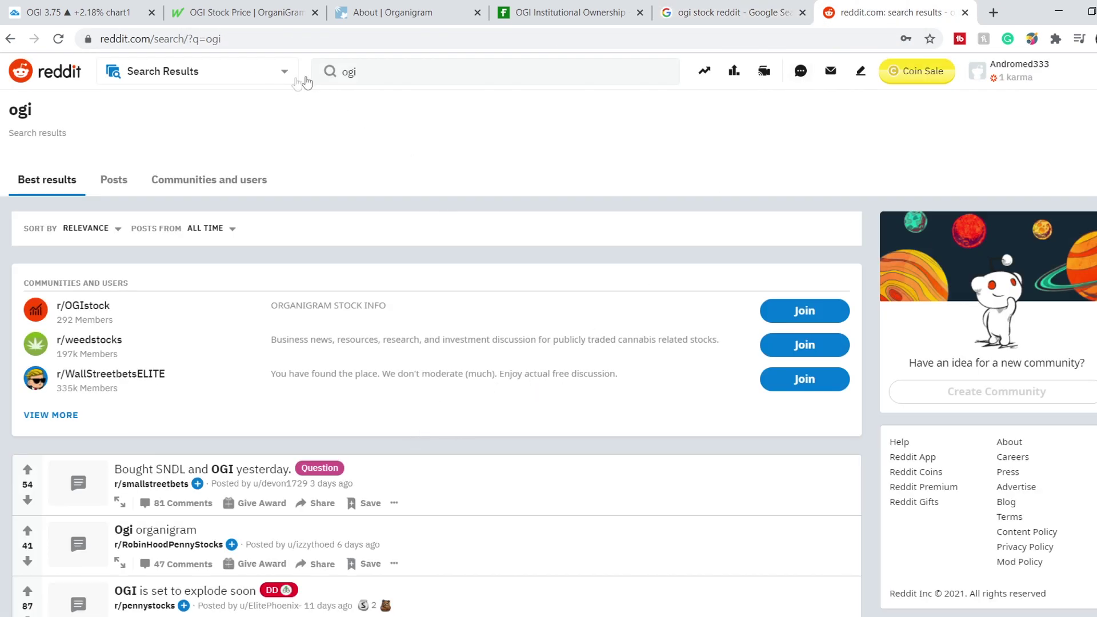
pyautogui.click(366, 75)
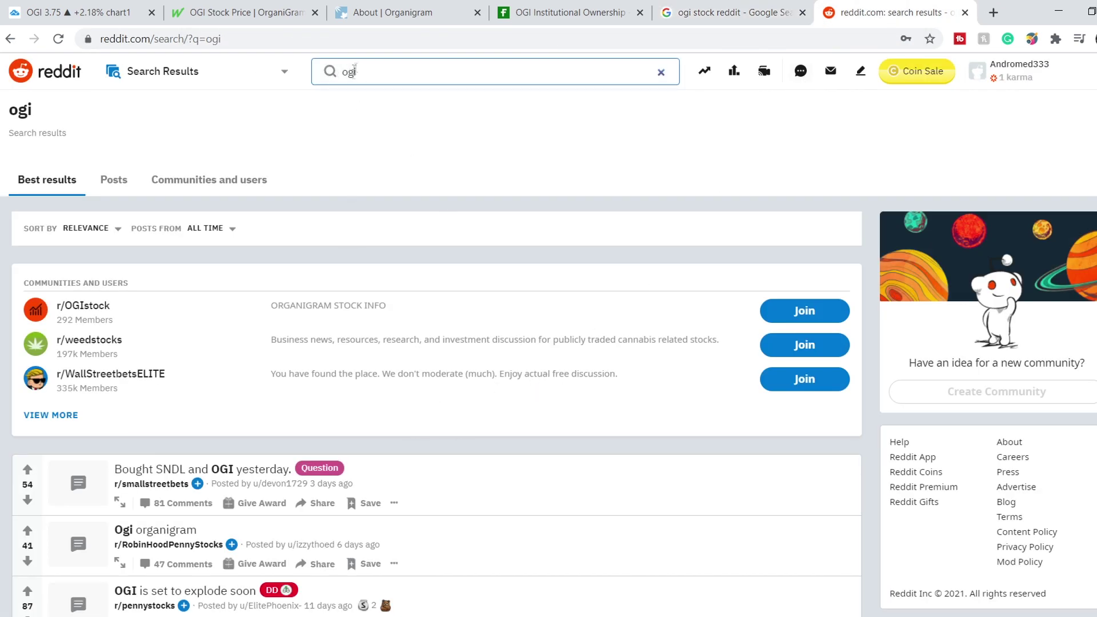
pyautogui.scroll(-4, 551, 395)
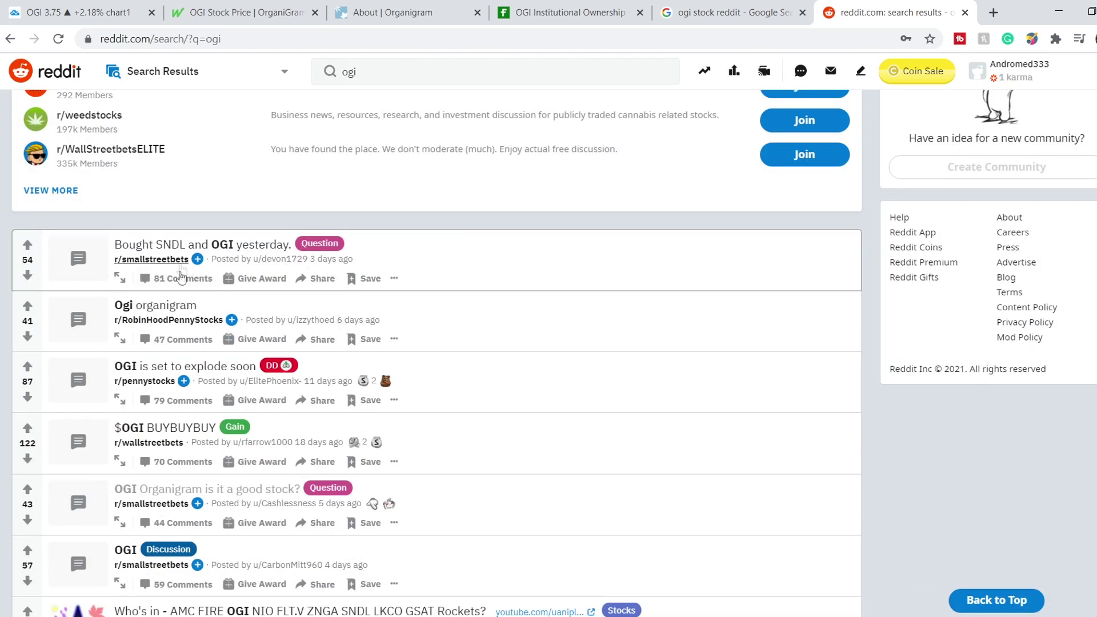
pyautogui.scroll(-1, 453, 382)
pyautogui.scroll(-8, 118, 260)
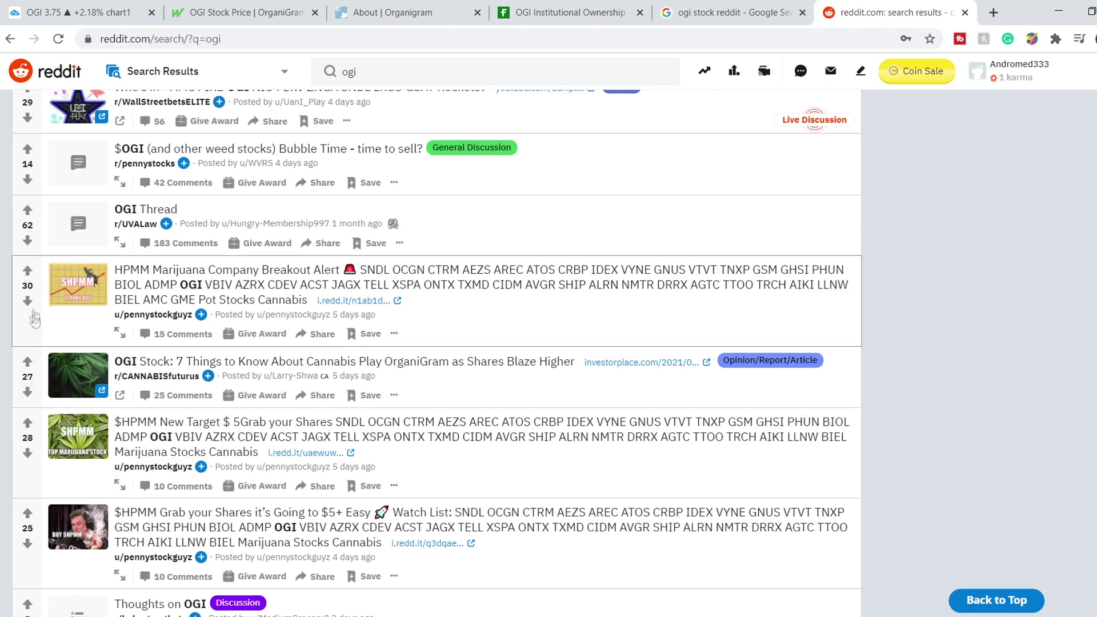
pyautogui.scroll(7, 298, 383)
pyautogui.scroll(5, 641, 411)
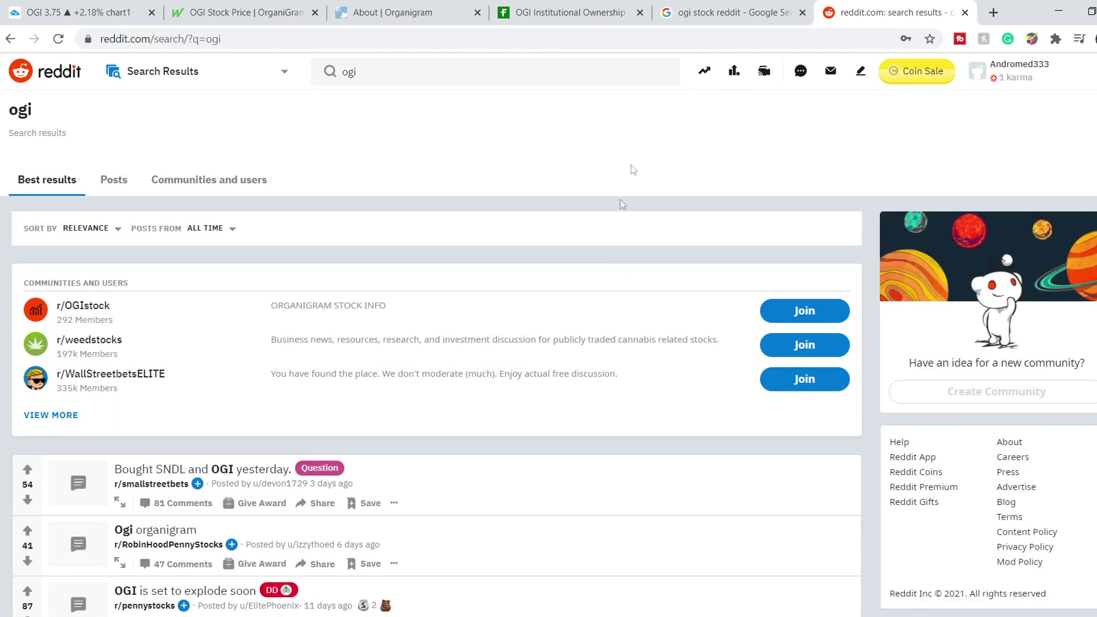
# Return to the Google ogi stock reddit results, then go to the TradingView OGI chart
pyautogui.click(715, 14)
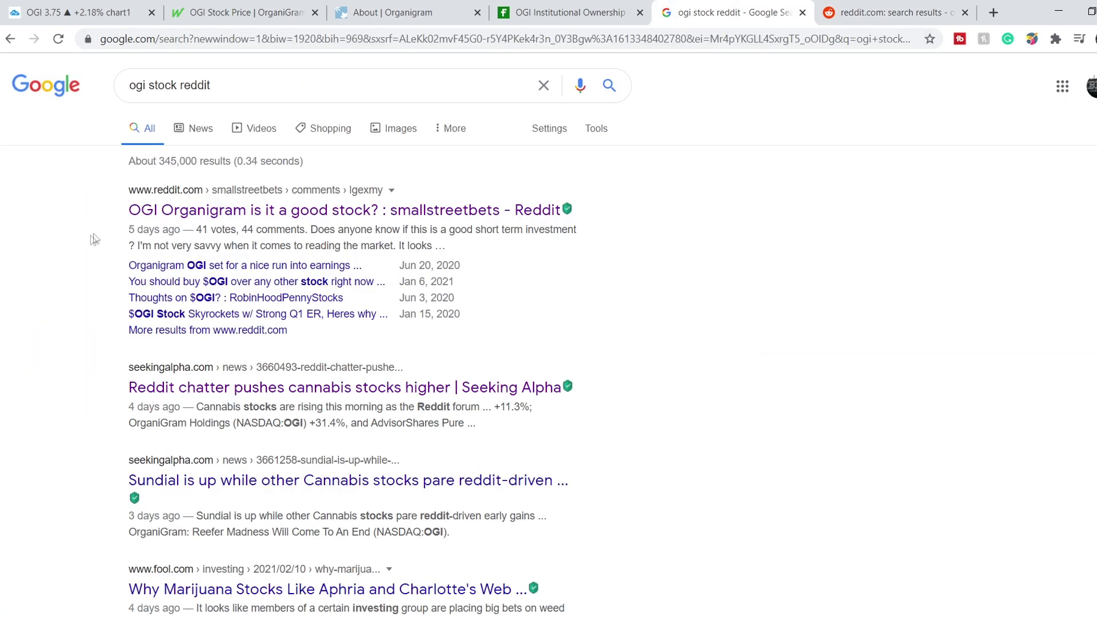
pyautogui.scroll(-4, 99, 340)
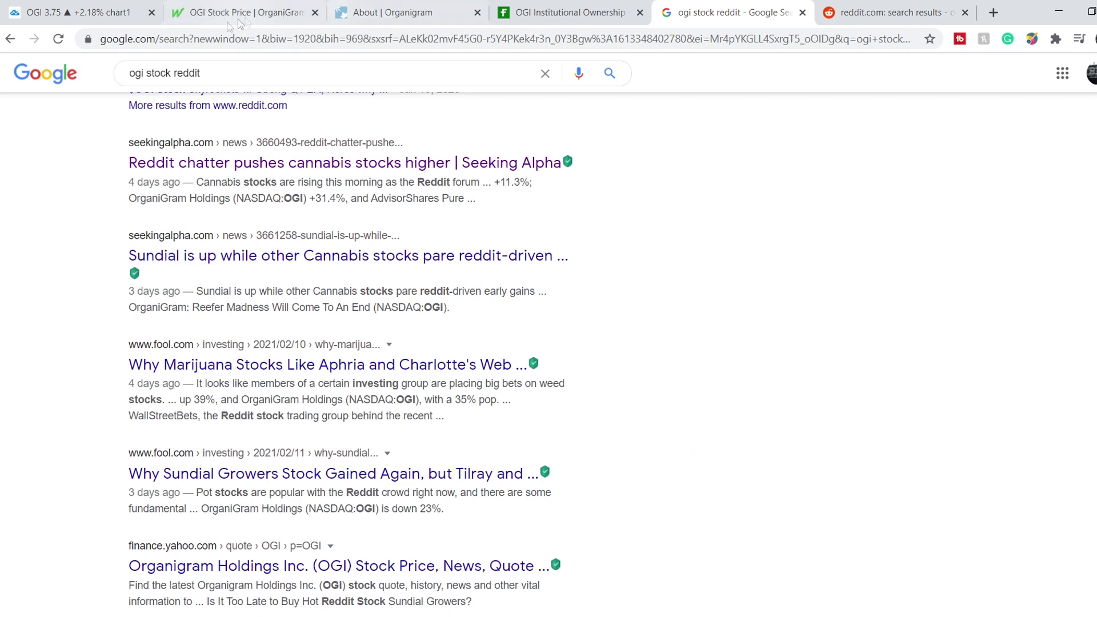
pyautogui.click(96, 15)
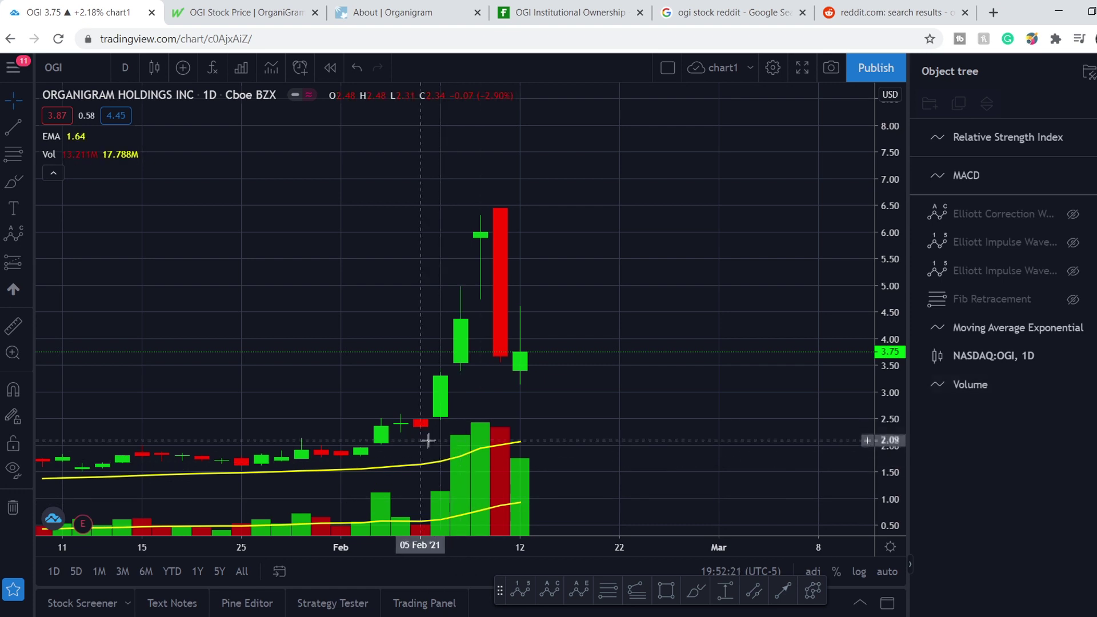
# Measure the OGI price rise from 04 Feb, then clear the measurement
pyautogui.keyDown('shift'); pyautogui.click(405, 455); pyautogui.keyUp('shift')
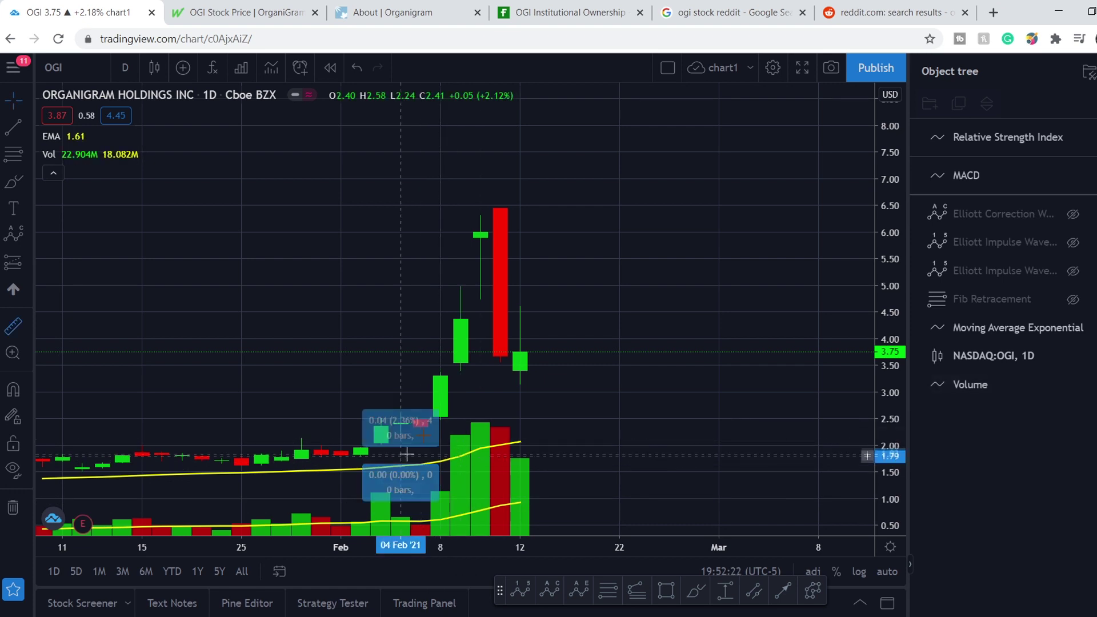
pyautogui.click(572, 203)
pyautogui.click(707, 269)
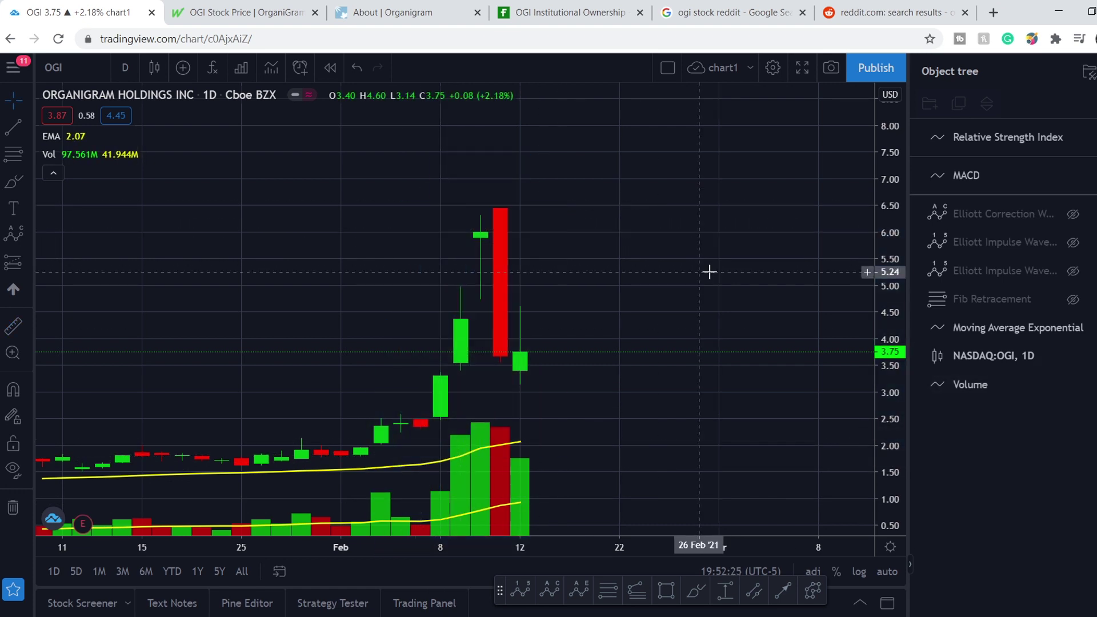
# Switch the chart to 30-minute bars, zoom out, and leave empty space after the latest bar
pyautogui.click(125, 67)
pyautogui.click(146, 211)
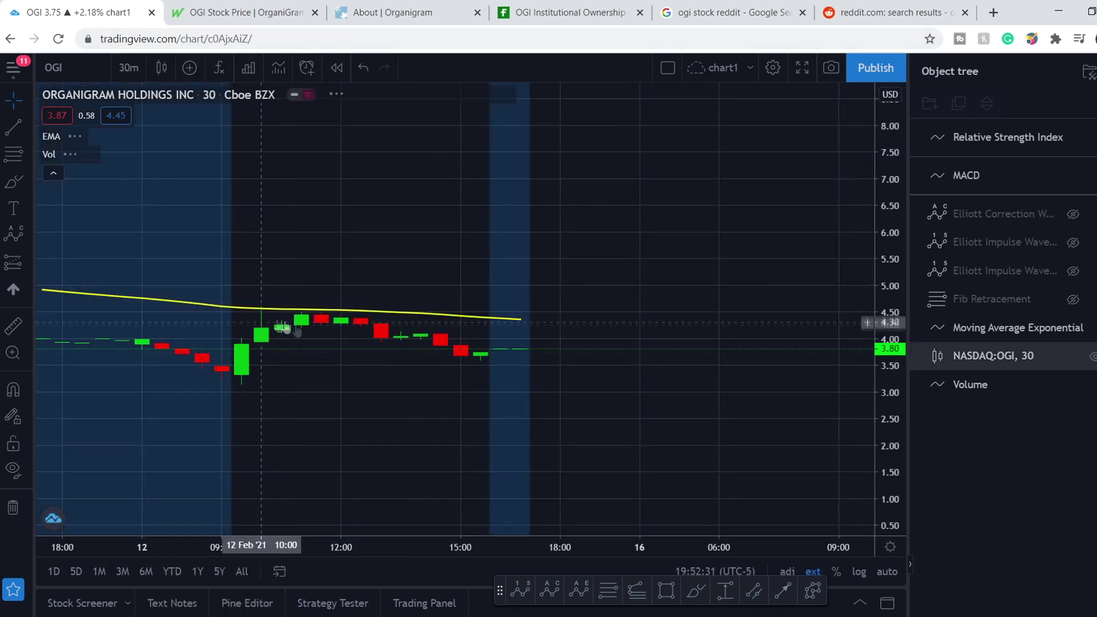
pyautogui.scroll(-5, 686, 423)
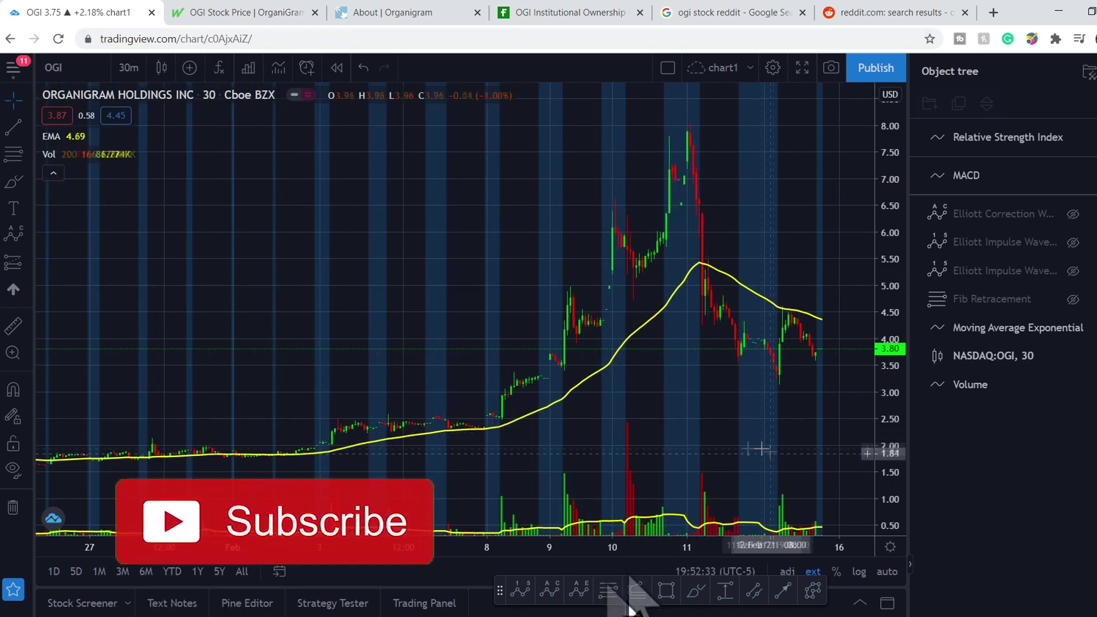
pyautogui.moveTo(812, 445); pyautogui.dragTo(676, 445)
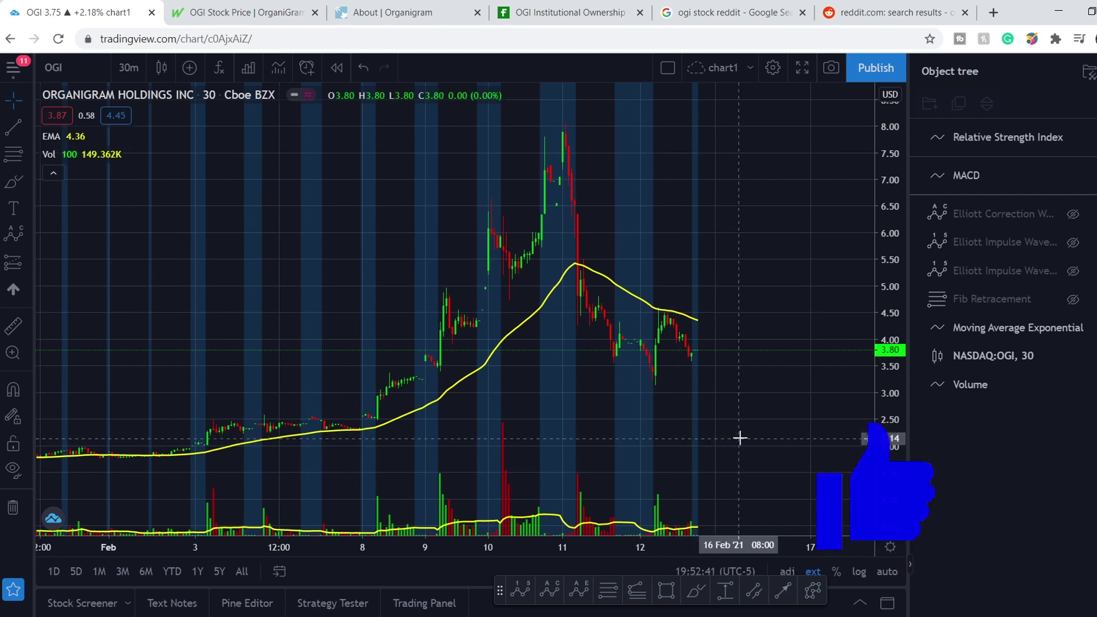
# Restore the RSI and MACD panes and draw a falling trend line across the RSI peaks
pyautogui.doubleClick(794, 406)
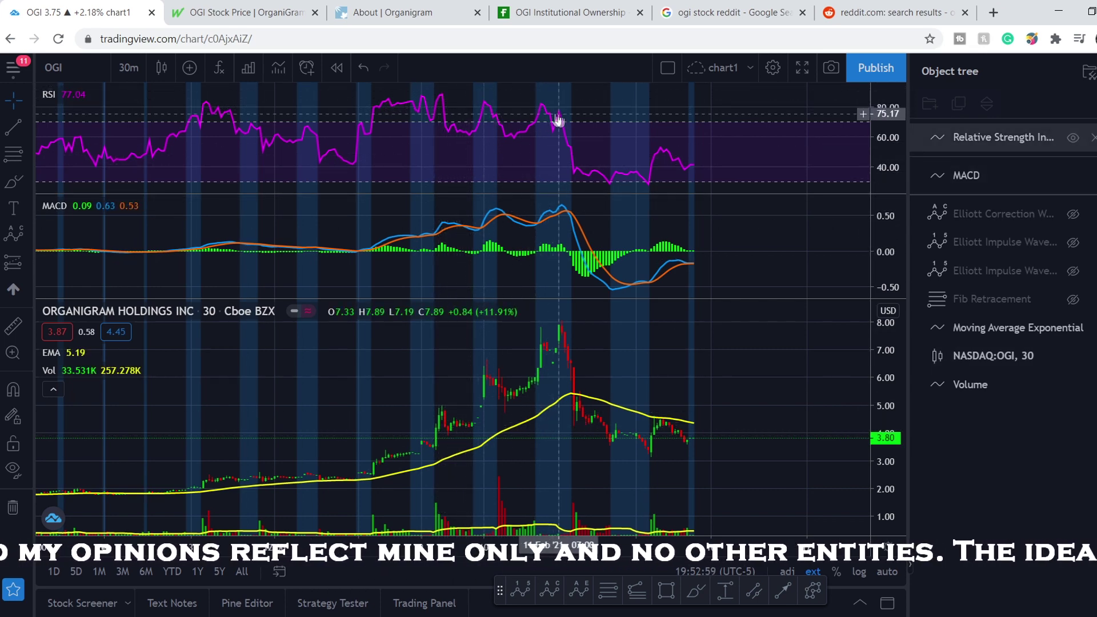
pyautogui.click(13, 127)
pyautogui.click(88, 141)
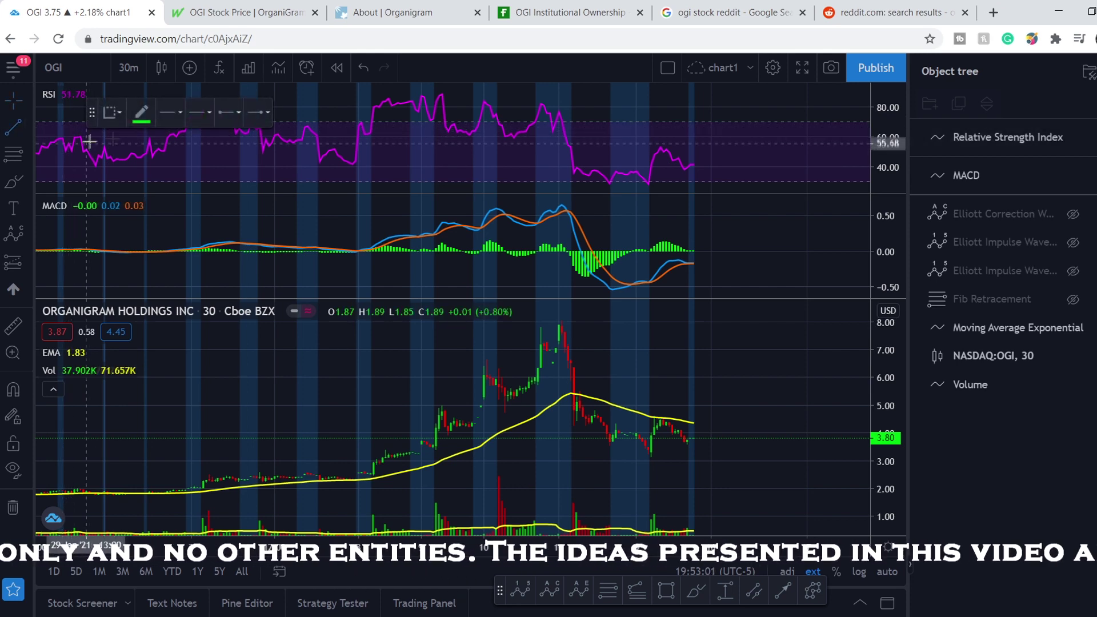
pyautogui.click(436, 92)
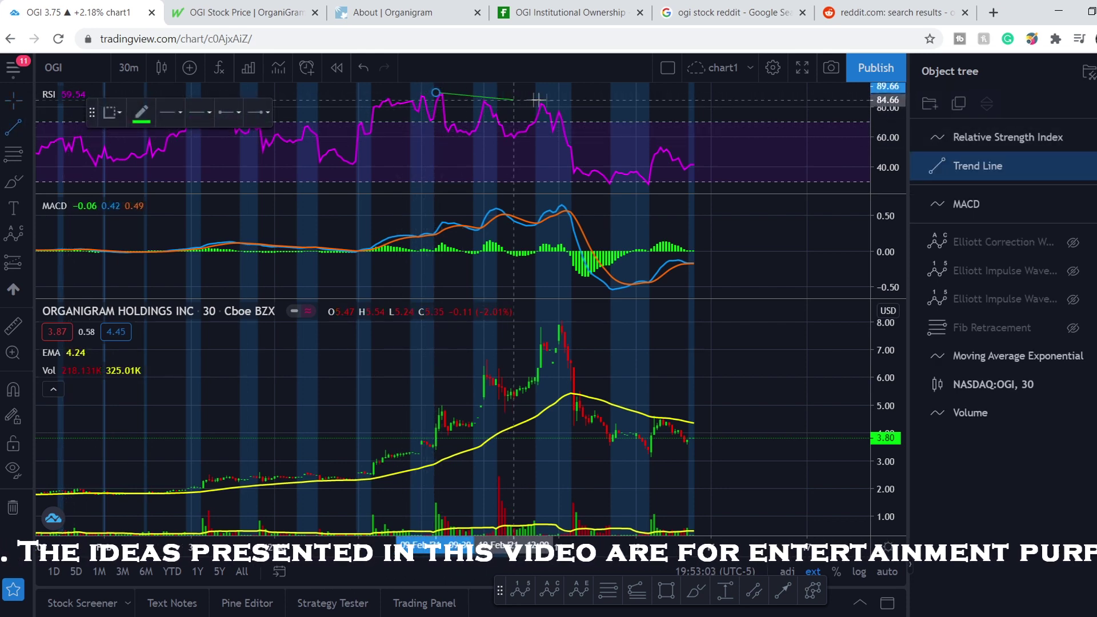
pyautogui.click(579, 106)
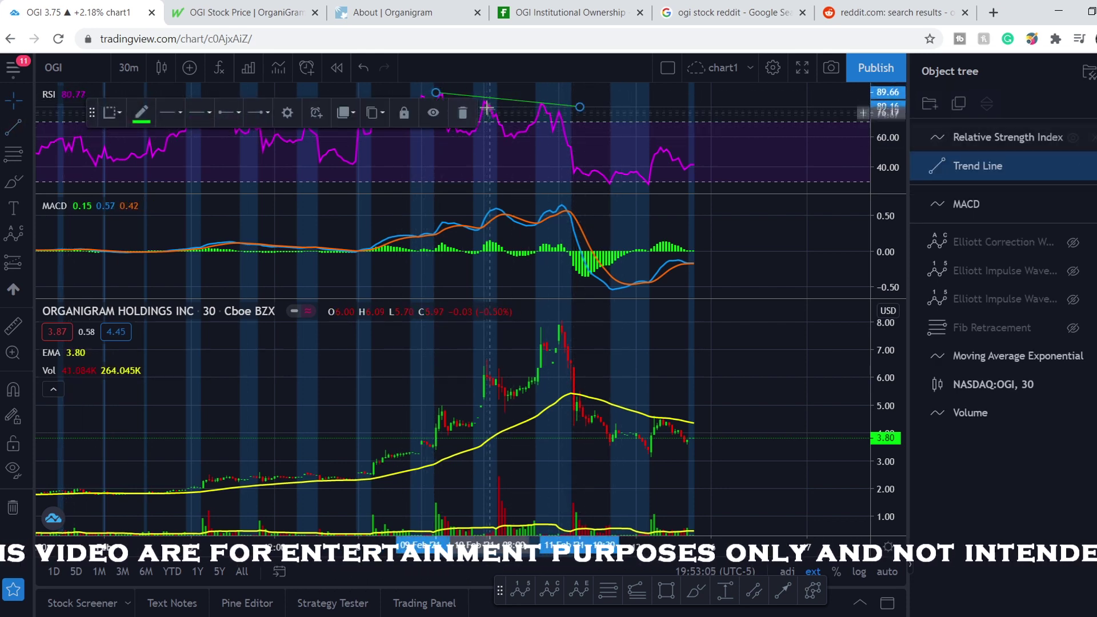
# Draw a rising trend line from the rally's base to the price peak
pyautogui.moveTo(92, 111)
pyautogui.mouseDown()
pyautogui.moveTo(229, 76)
pyautogui.moveTo(420, 59)
pyautogui.mouseUp()
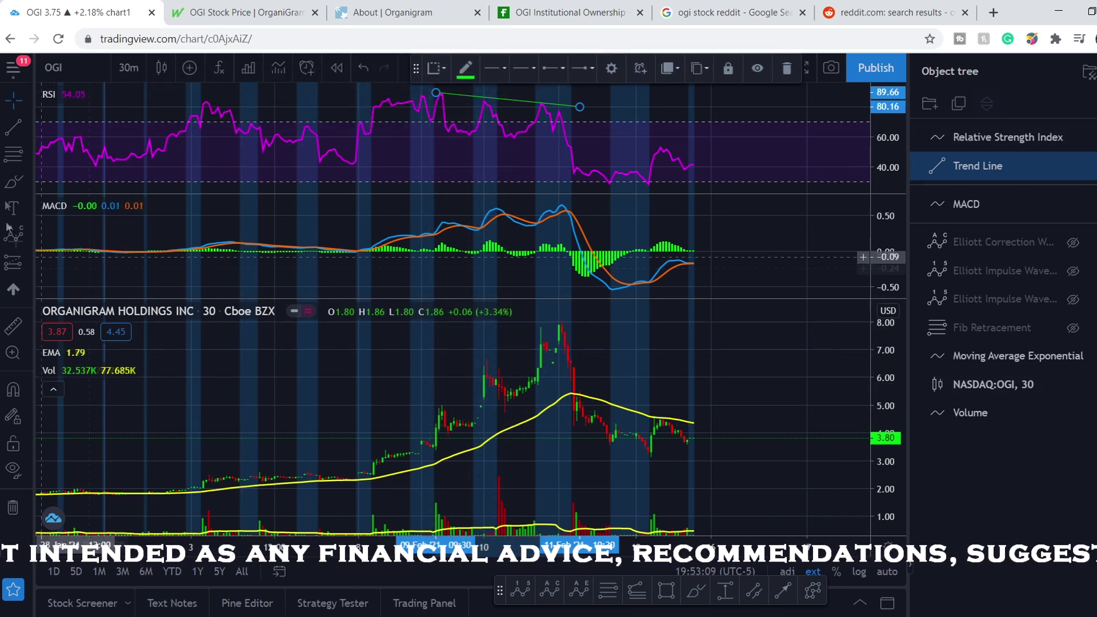
pyautogui.click(22, 127)
pyautogui.click(85, 127)
pyautogui.click(421, 418)
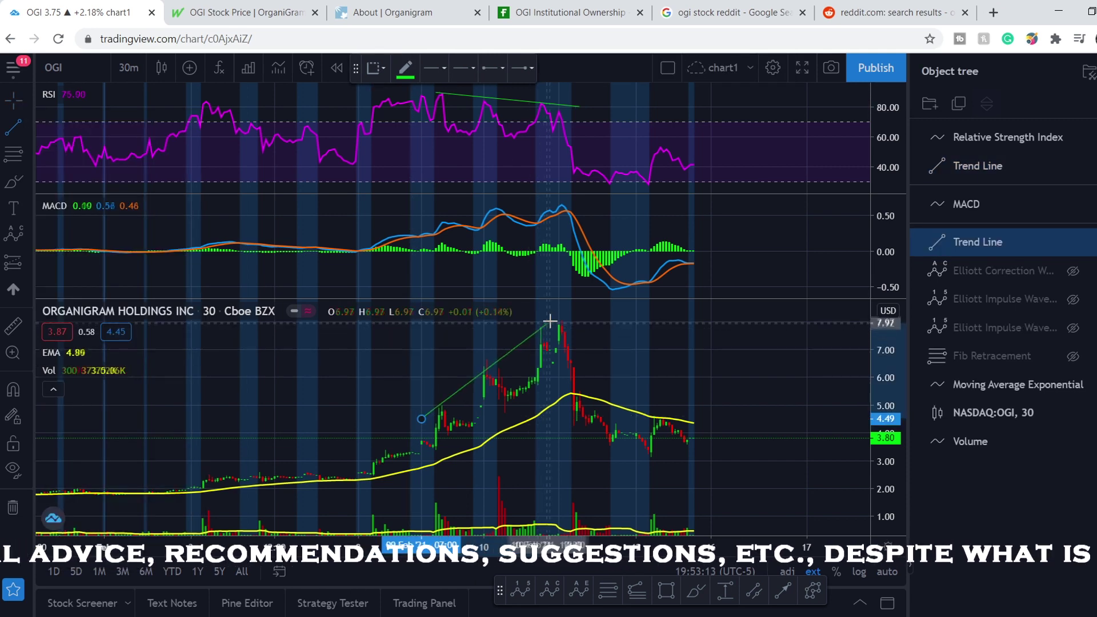
# Fix the rising price trend line and switch the chart to 45-minute bars
pyautogui.click(564, 313)
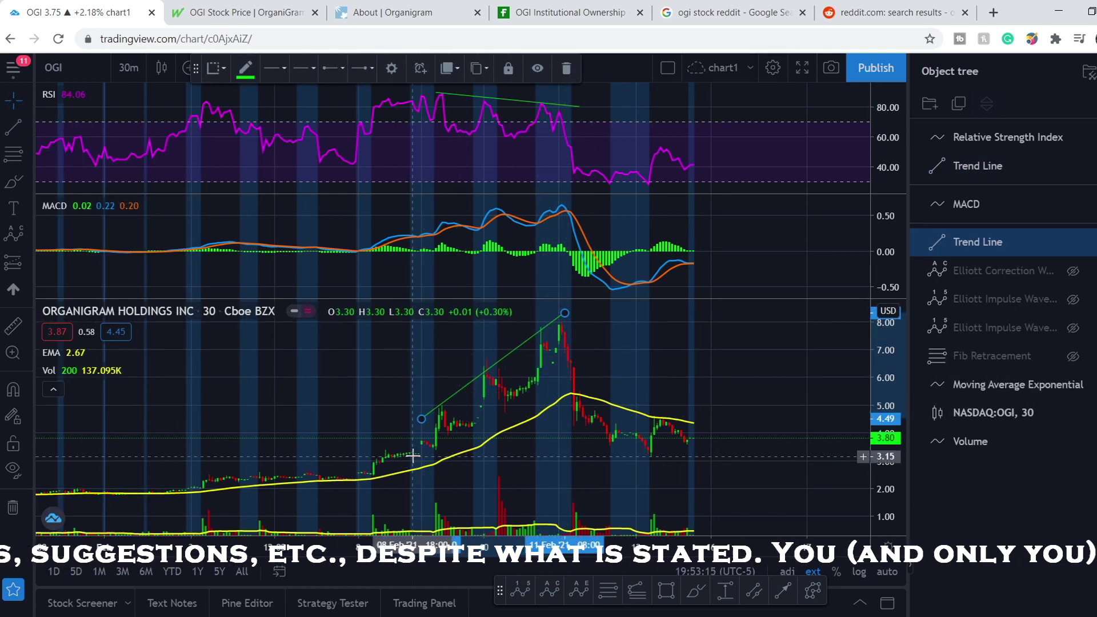
pyautogui.click(128, 68)
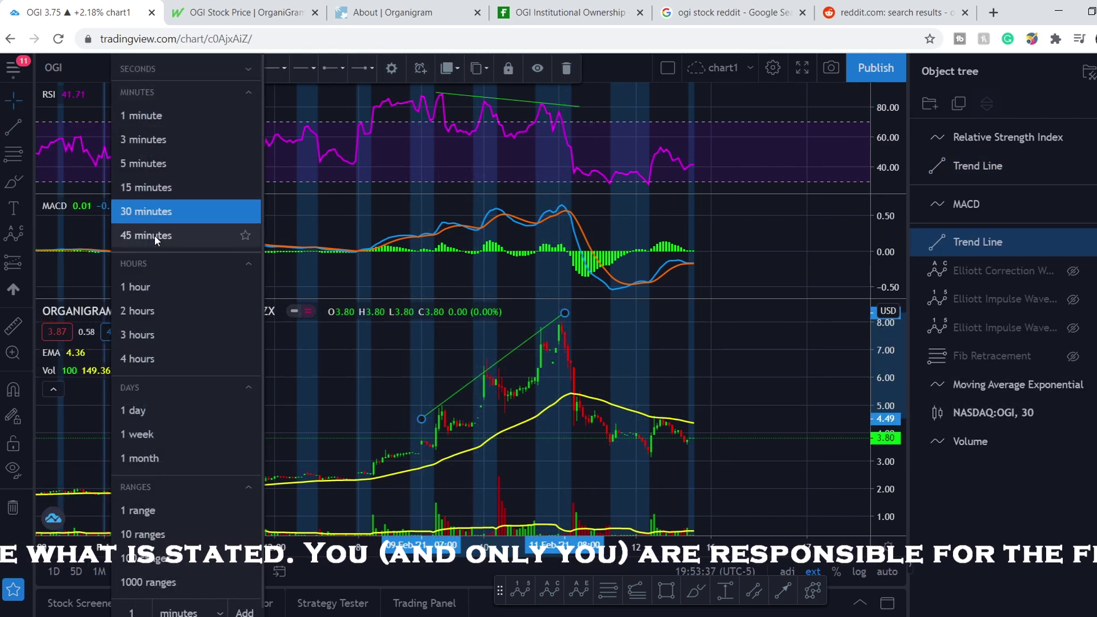
pyautogui.click(155, 237)
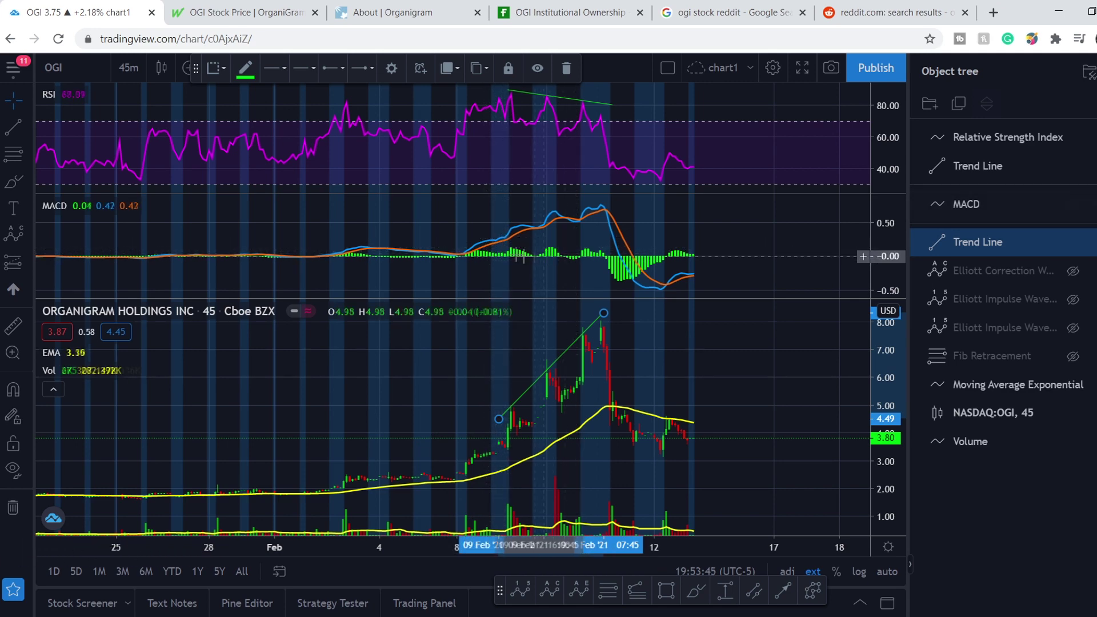
# Draw a trend line joining two MACD peaks between 9 and 11 Feb
pyautogui.click(28, 127)
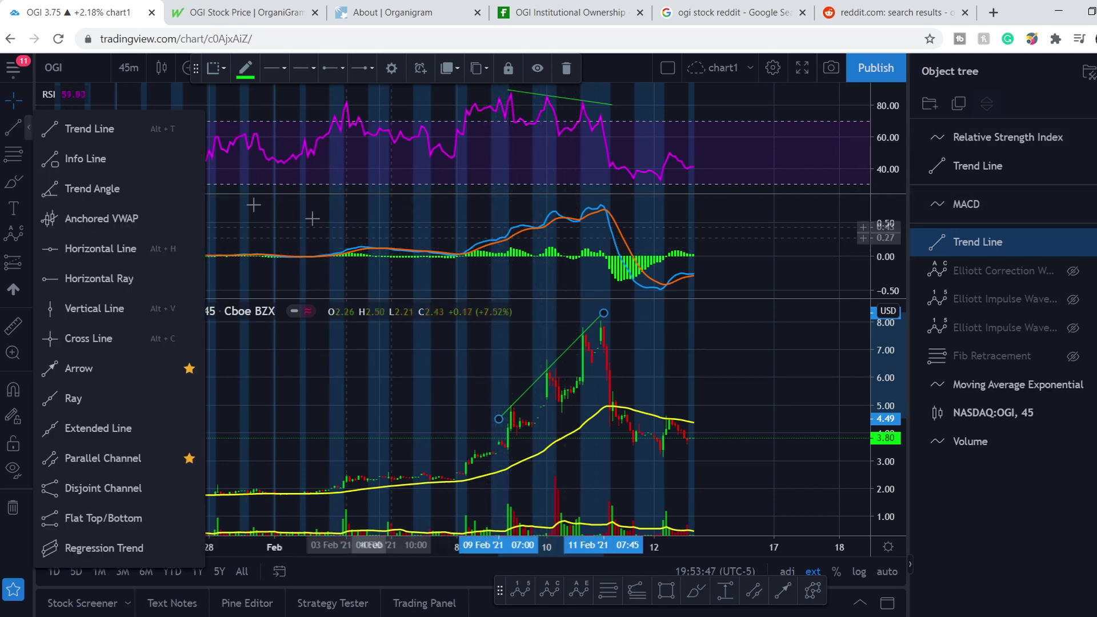
pyautogui.click(109, 133)
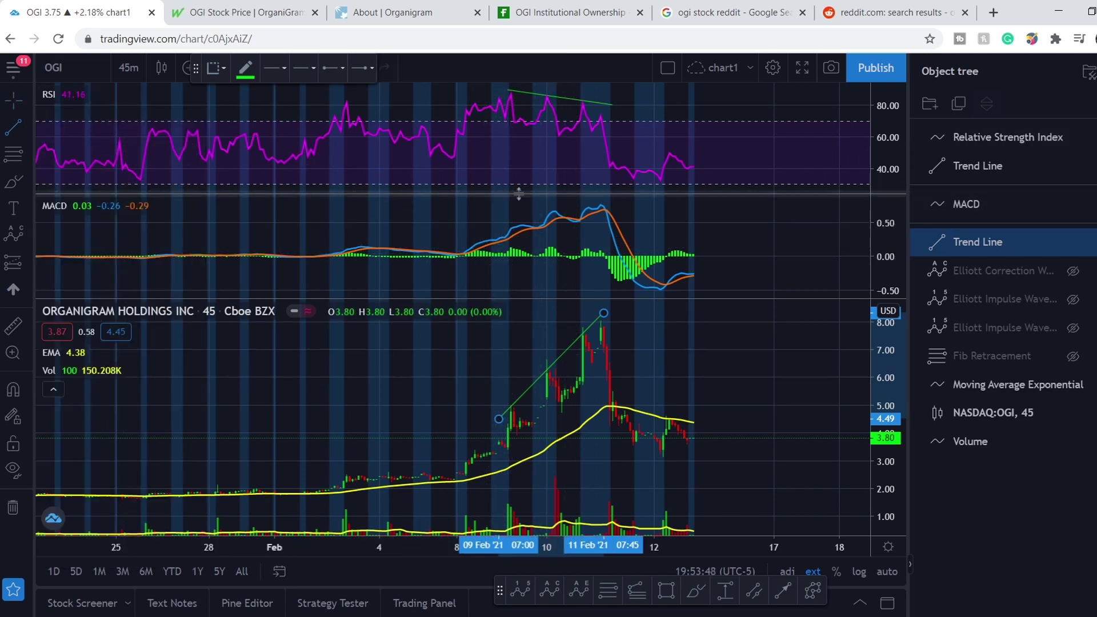
pyautogui.click(511, 244)
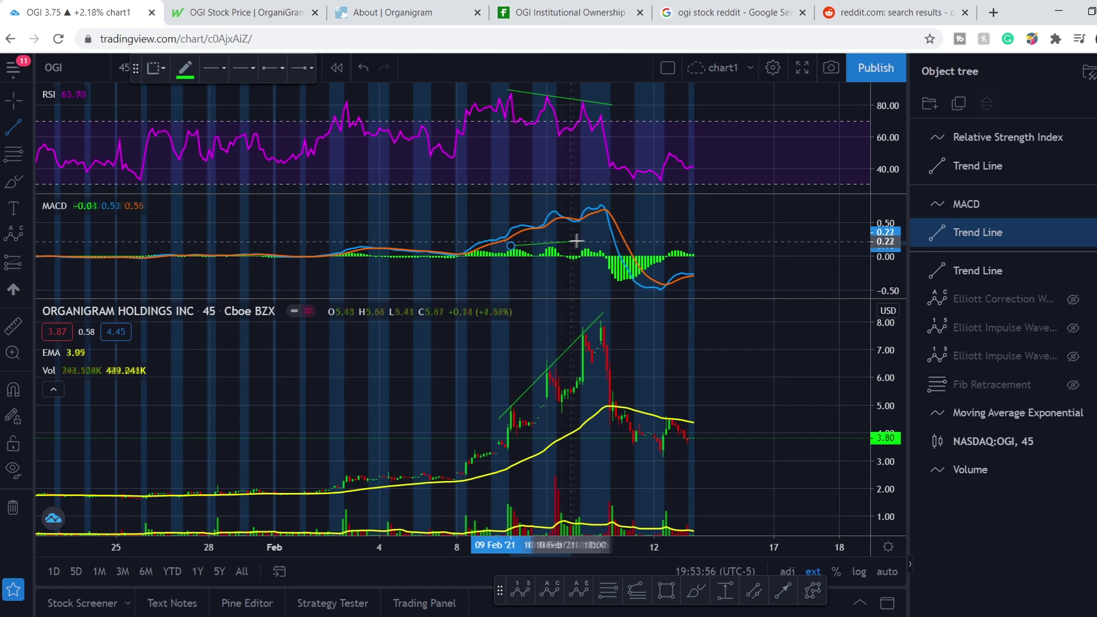
pyautogui.click(610, 249)
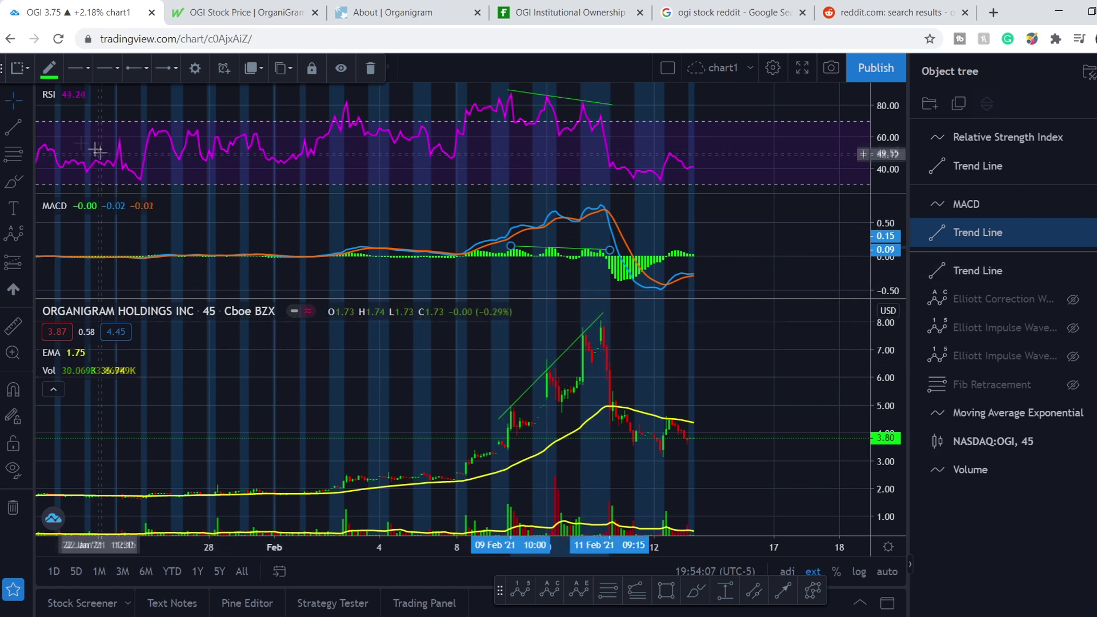
pyautogui.click(166, 131)
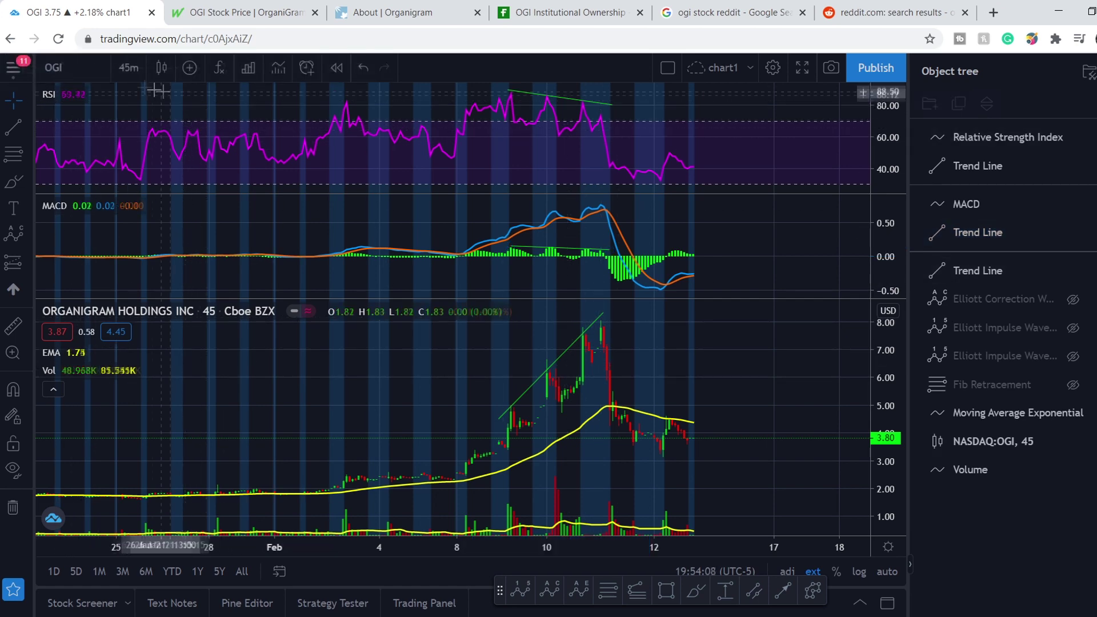
# Switch the OGI chart to 1-hour bars and adjust the zoom
pyautogui.click(129, 68)
pyautogui.click(157, 287)
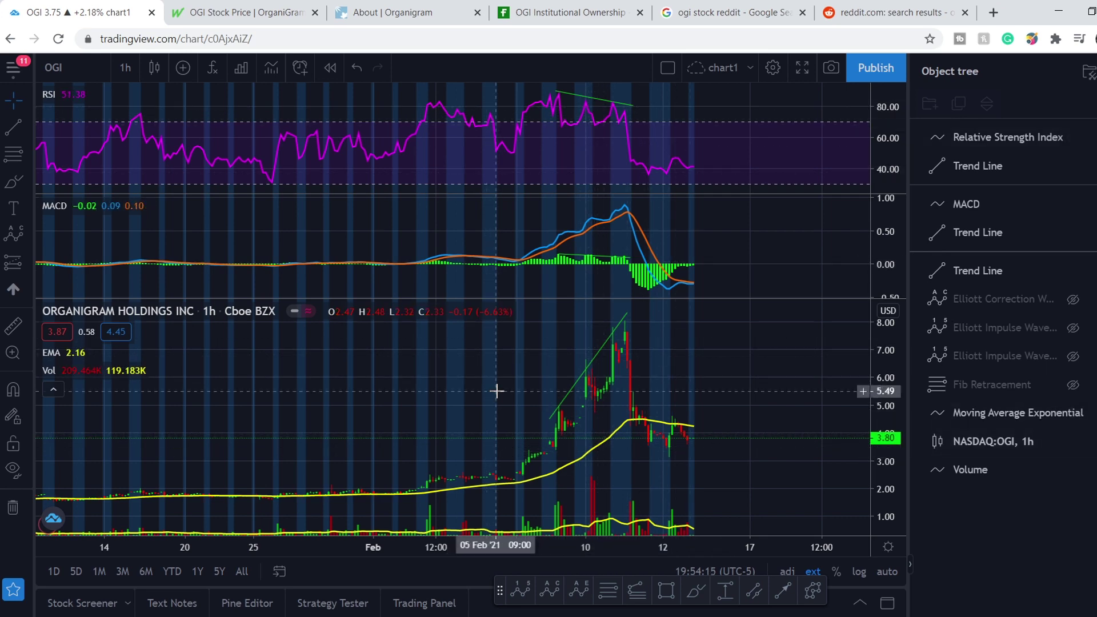
pyautogui.scroll(2, 514, 379)
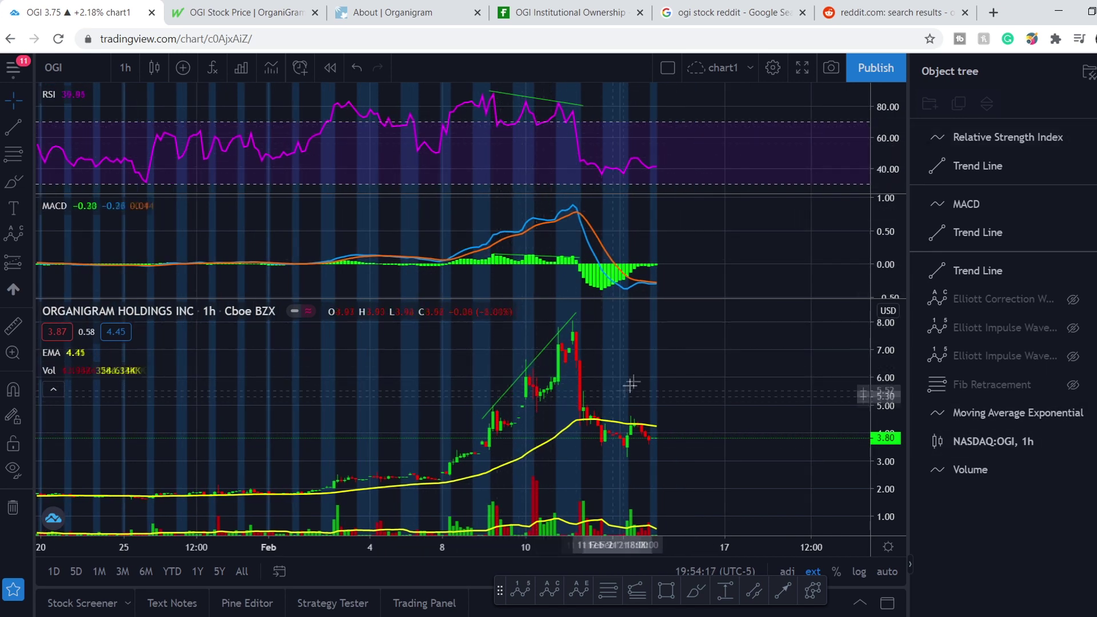
pyautogui.scroll(5, 631, 377)
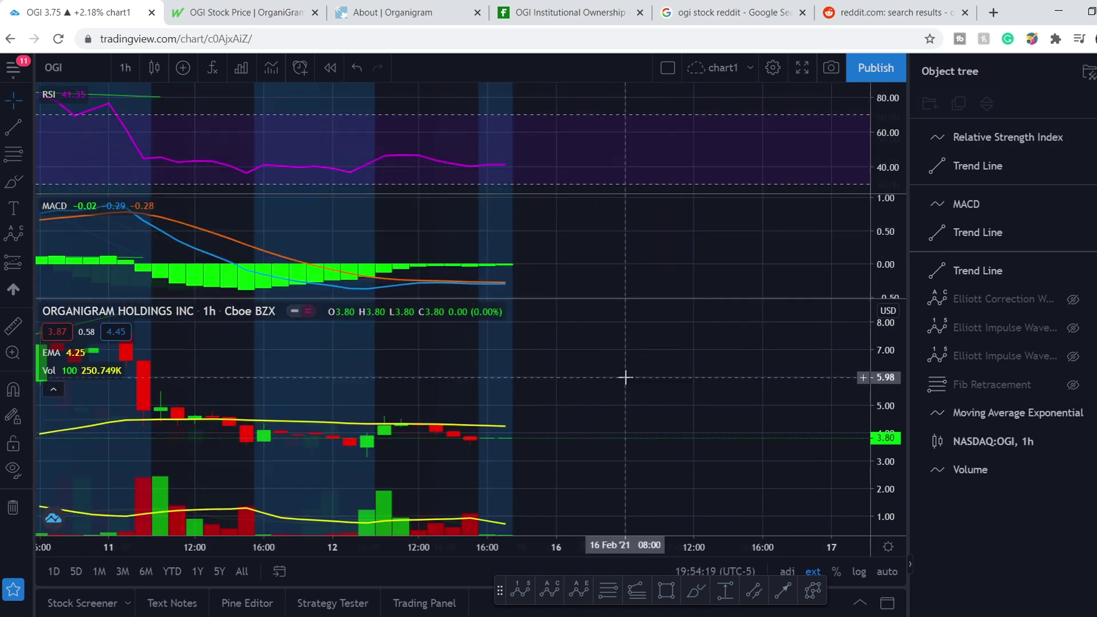
pyautogui.scroll(-6, 629, 376)
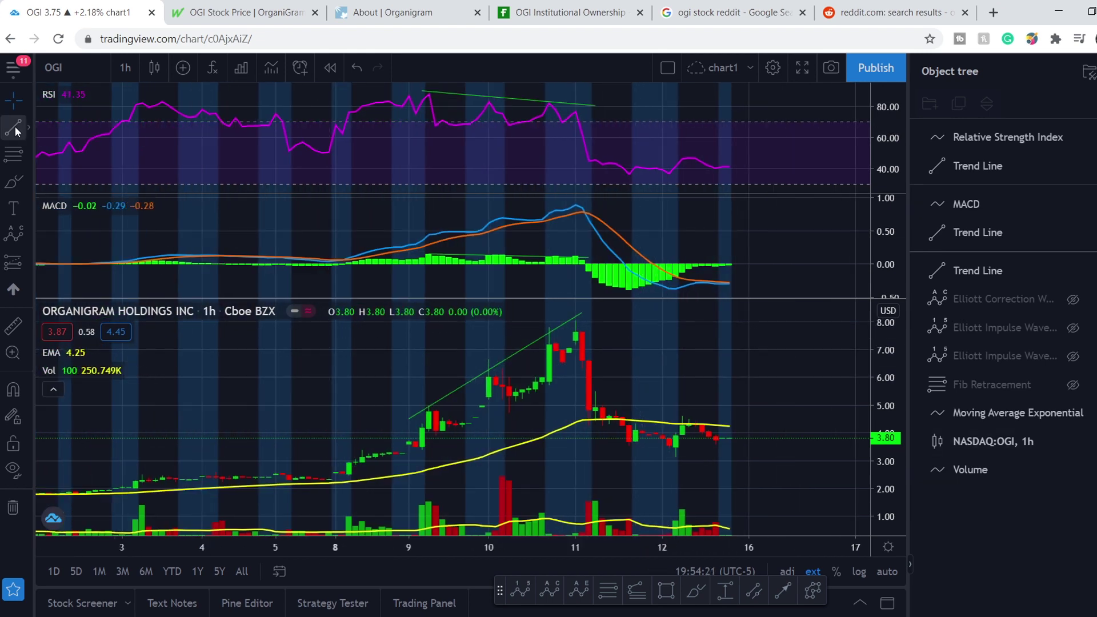
# Add a horizontal ray at 67.05 running right across the RSI pane
pyautogui.click(31, 131)
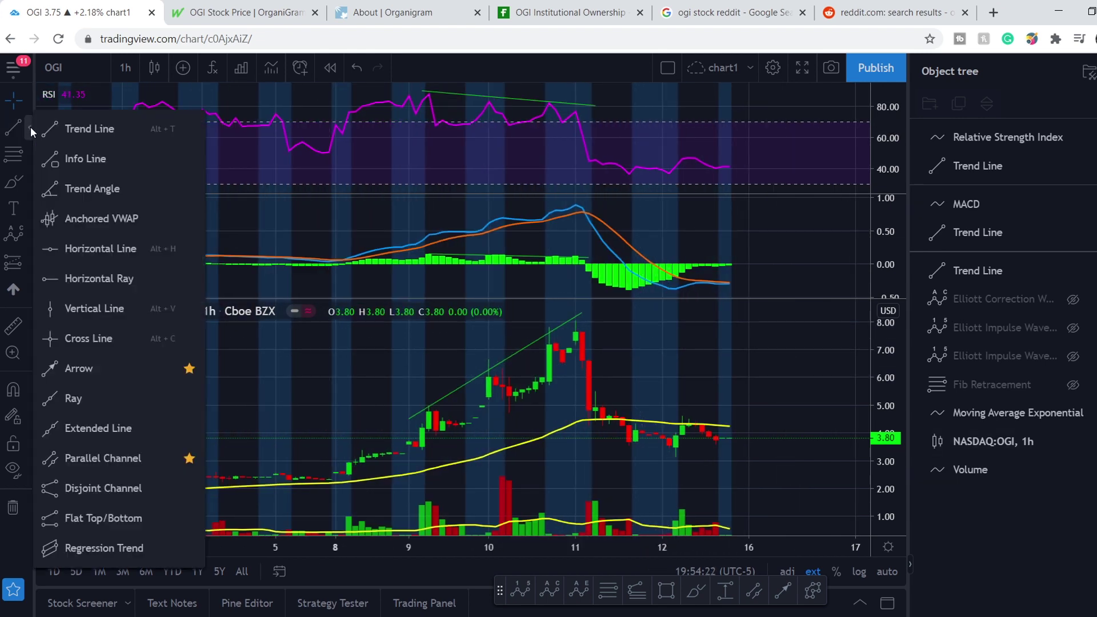
pyautogui.click(52, 278)
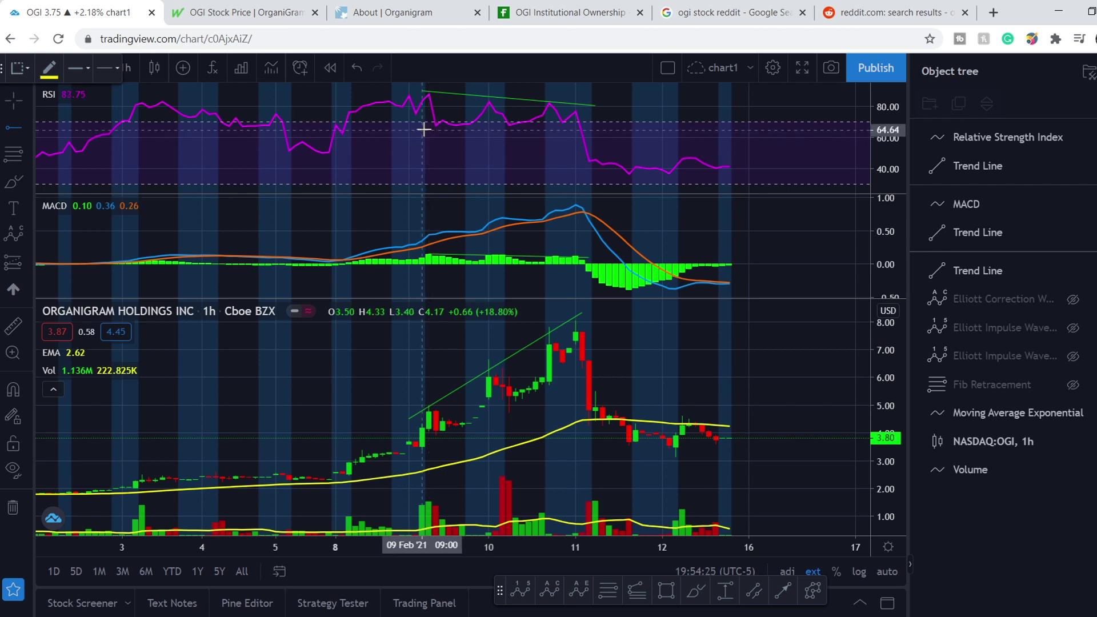
pyautogui.click(405, 125)
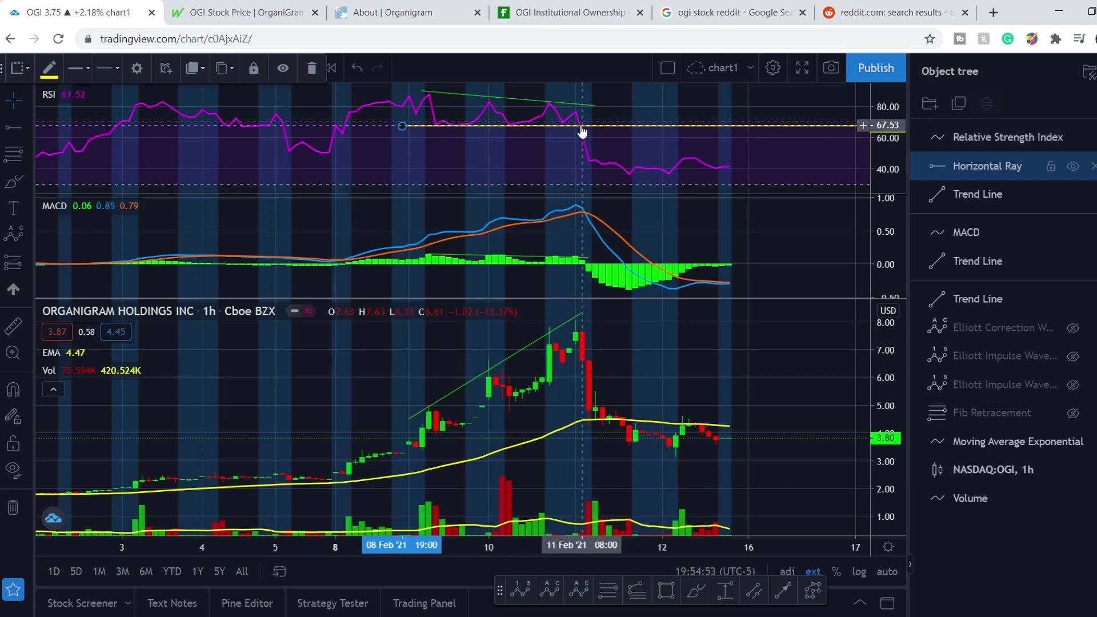
pyautogui.click(108, 112)
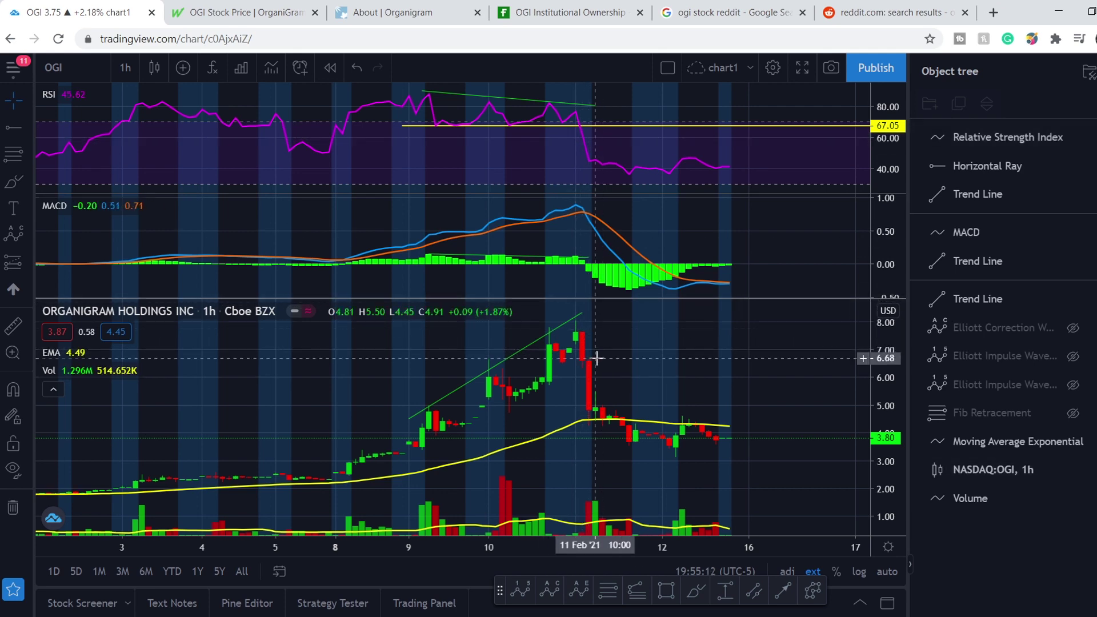
pyautogui.click(14, 130)
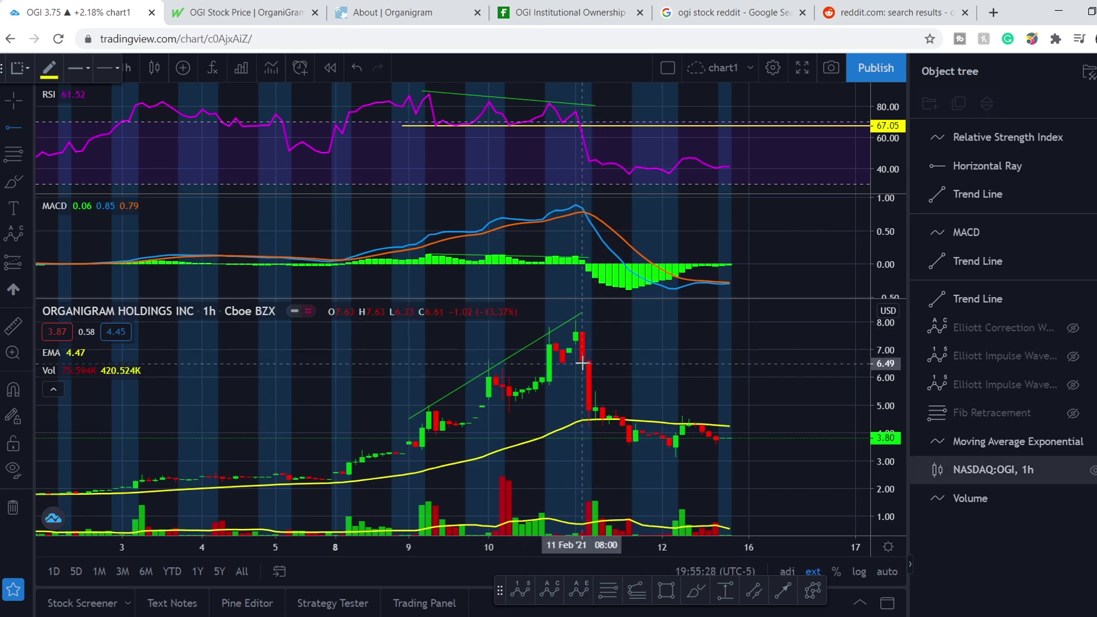
# Place a horizontal ray at 6.57 starting from the 11 Feb peak candle in the price pane
pyautogui.click(582, 361)
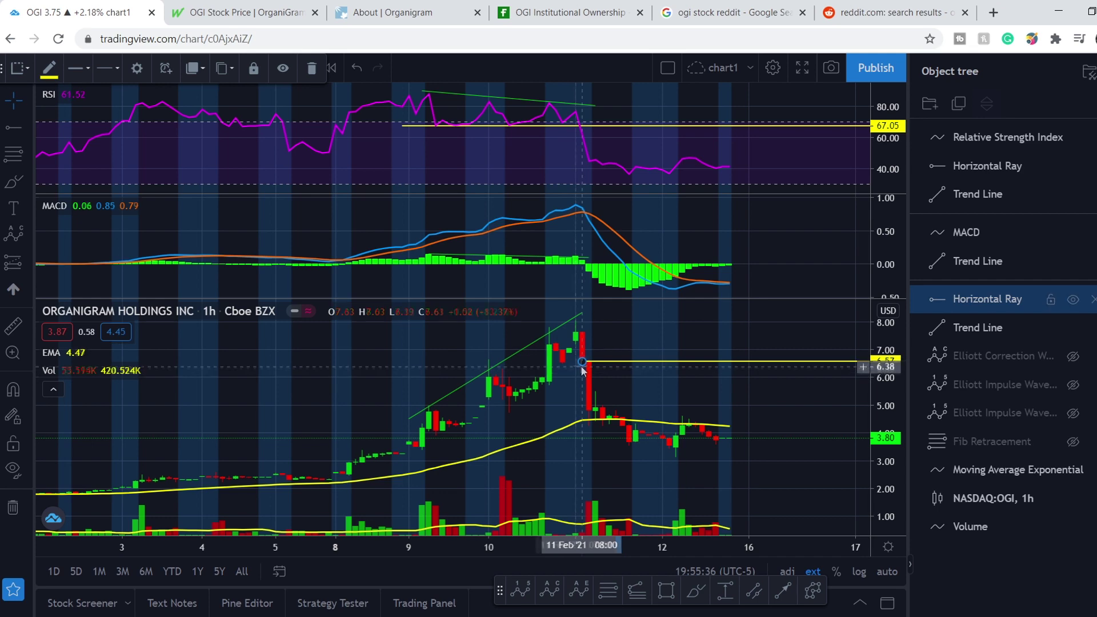
pyautogui.click(583, 365)
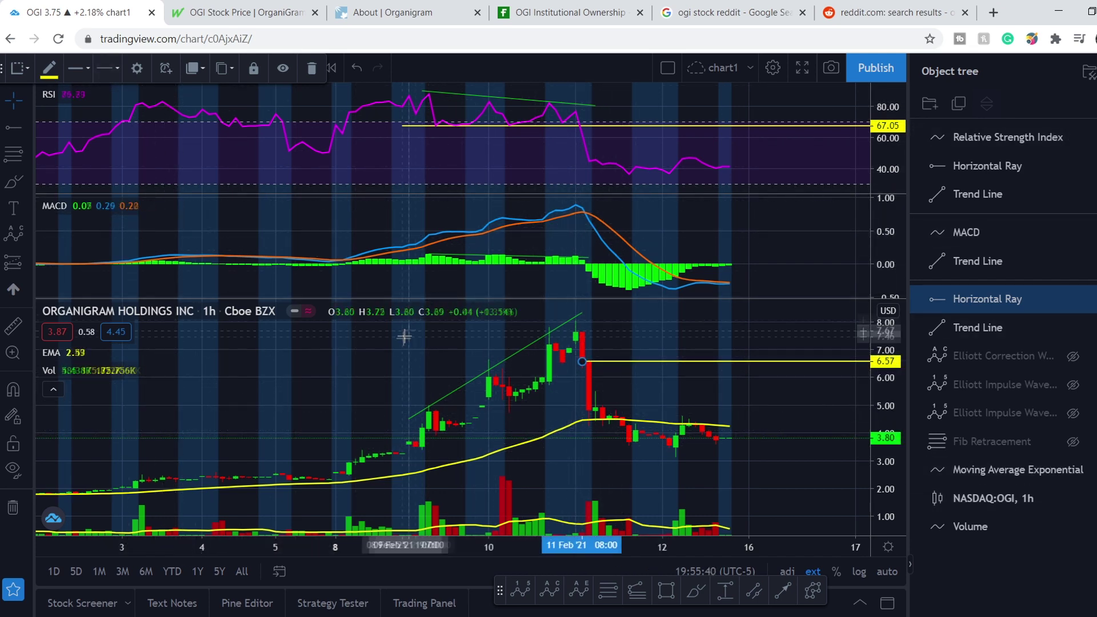
pyautogui.click(211, 154)
# Switch to 2-hour candles and shift the RSI trend line up onto the peaks
pyautogui.click(125, 68)
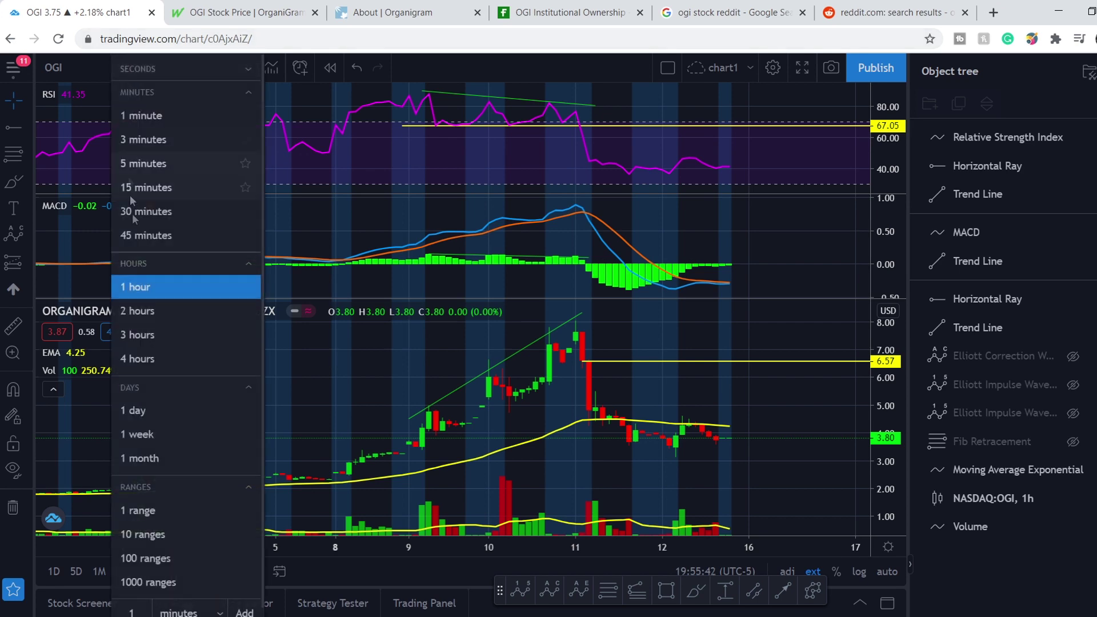
pyautogui.click(143, 312)
pyautogui.click(599, 108)
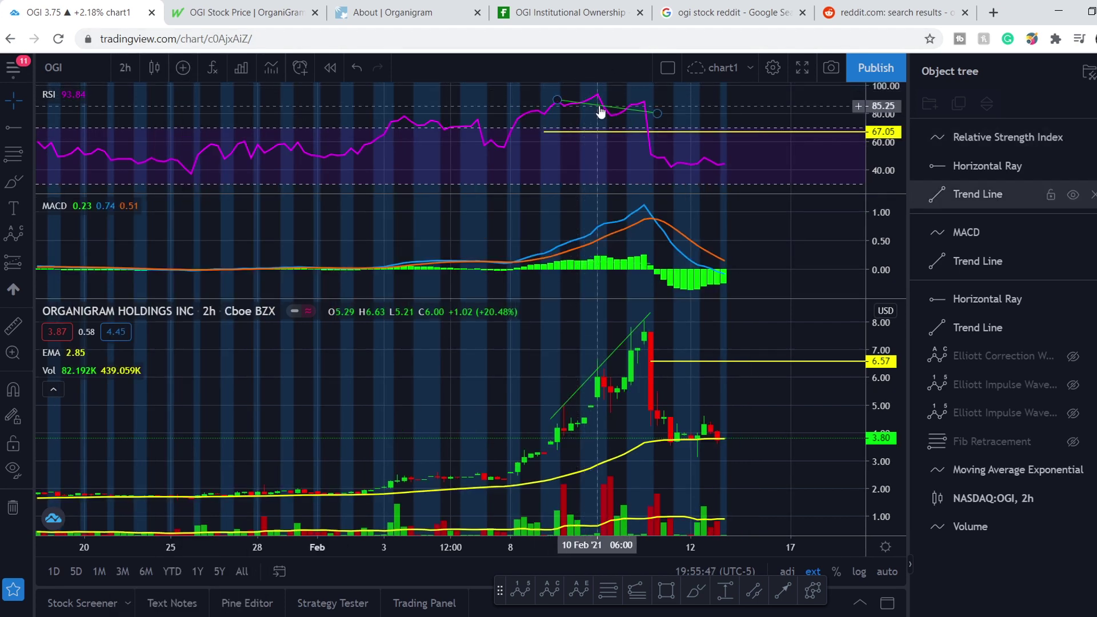
pyautogui.moveTo(600, 112); pyautogui.dragTo(605, 97)
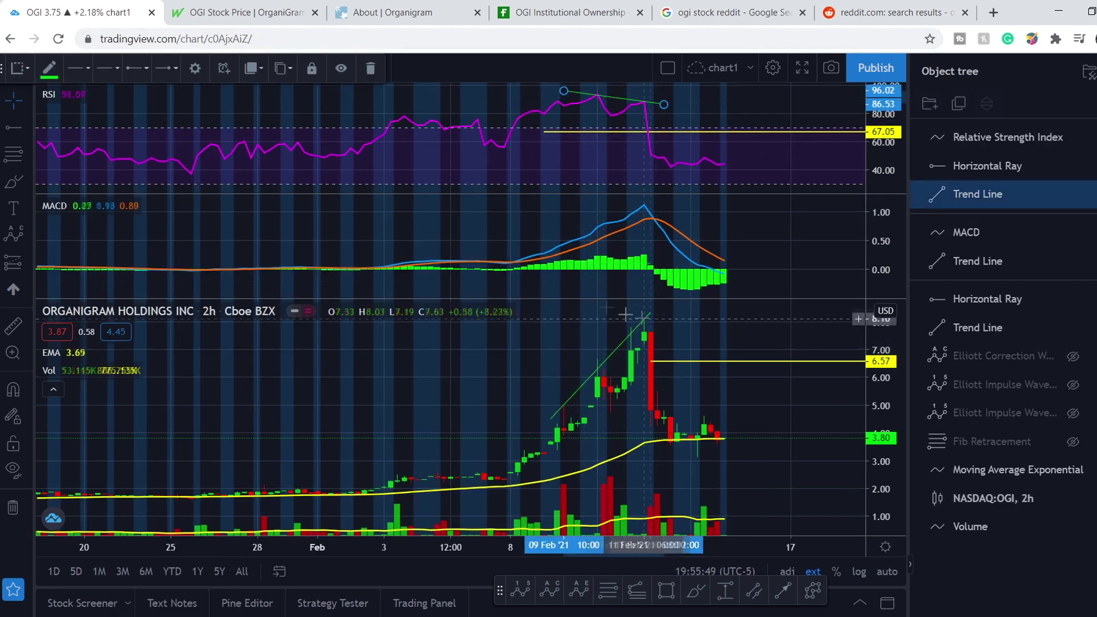
pyautogui.click(74, 108)
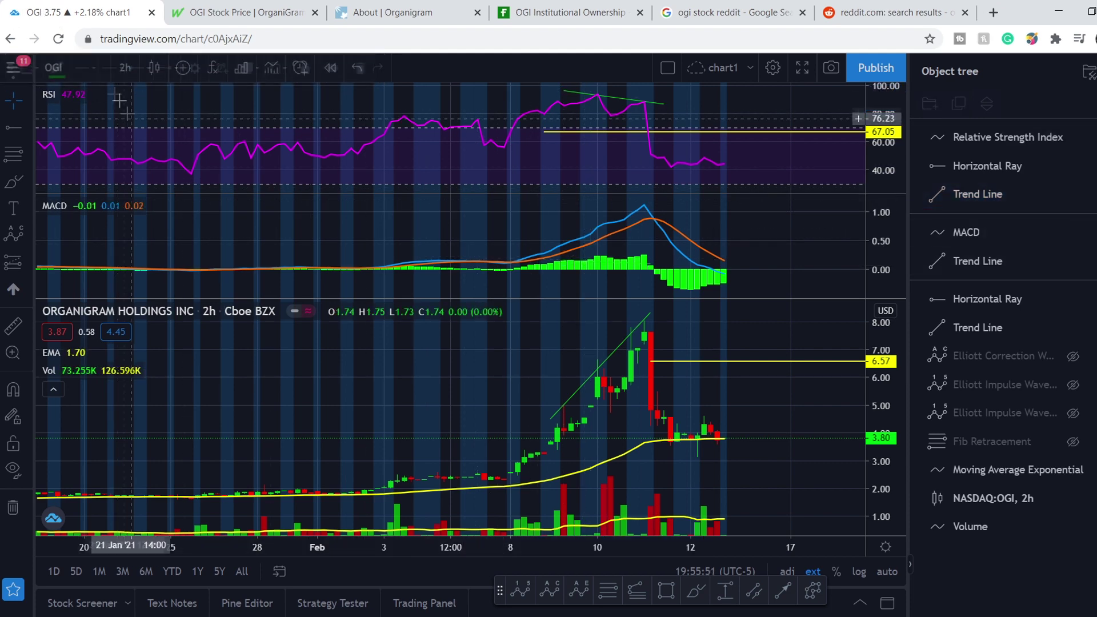
# Switch to 3-hour candles, level the RSI trend line across the peaks near 95, and pan for right-side space
pyautogui.click(125, 67)
pyautogui.click(150, 337)
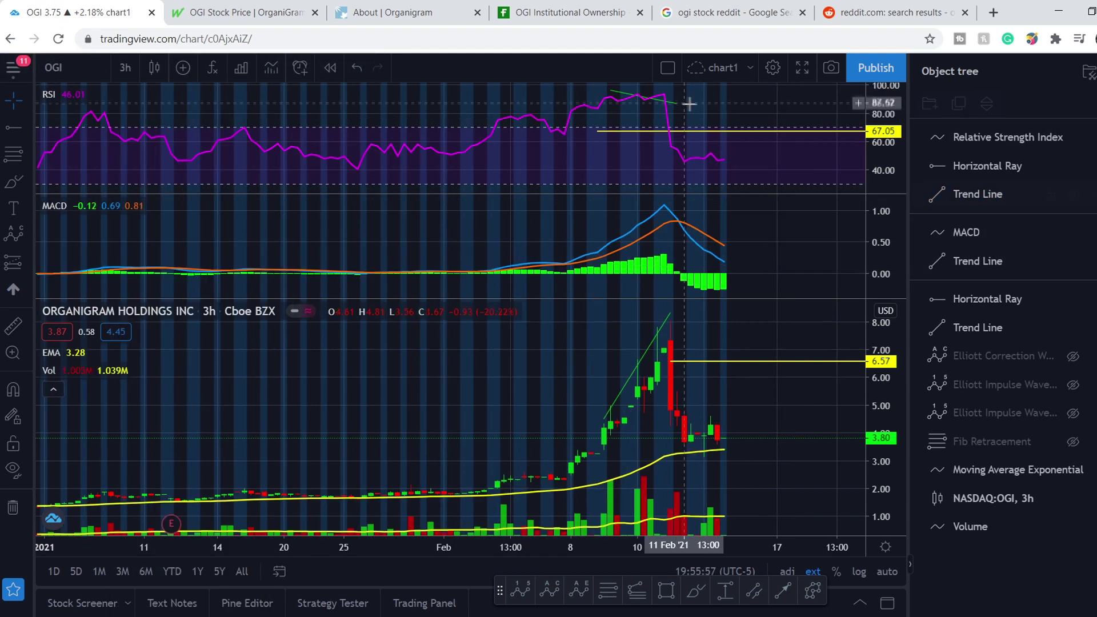
pyautogui.click(679, 94)
pyautogui.moveTo(680, 94); pyautogui.dragTo(680, 91)
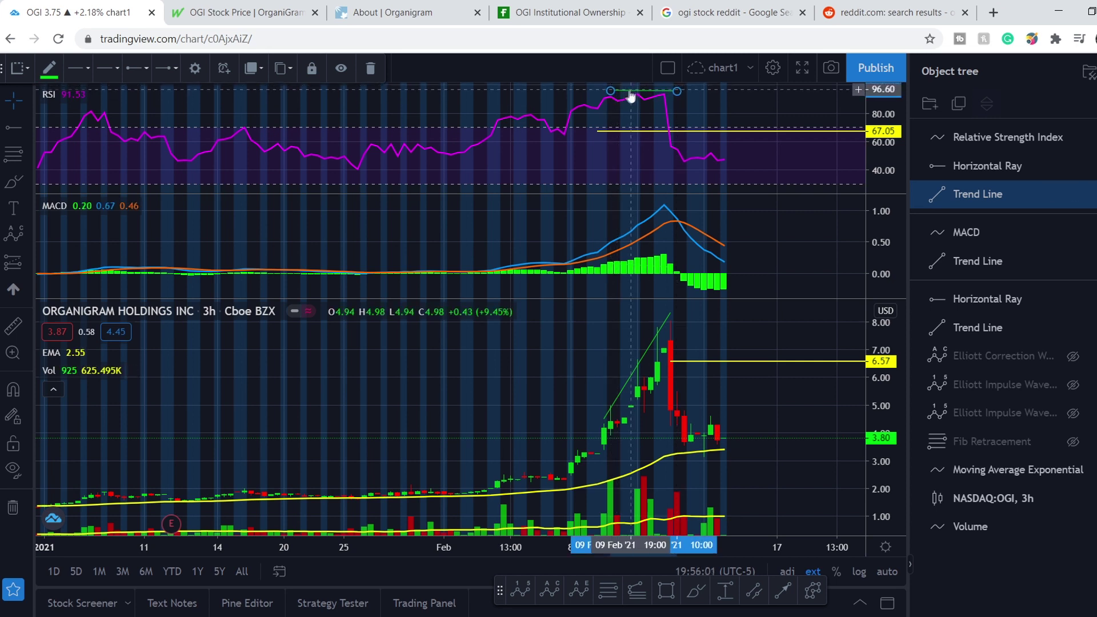
pyautogui.moveTo(630, 95); pyautogui.dragTo(631, 94)
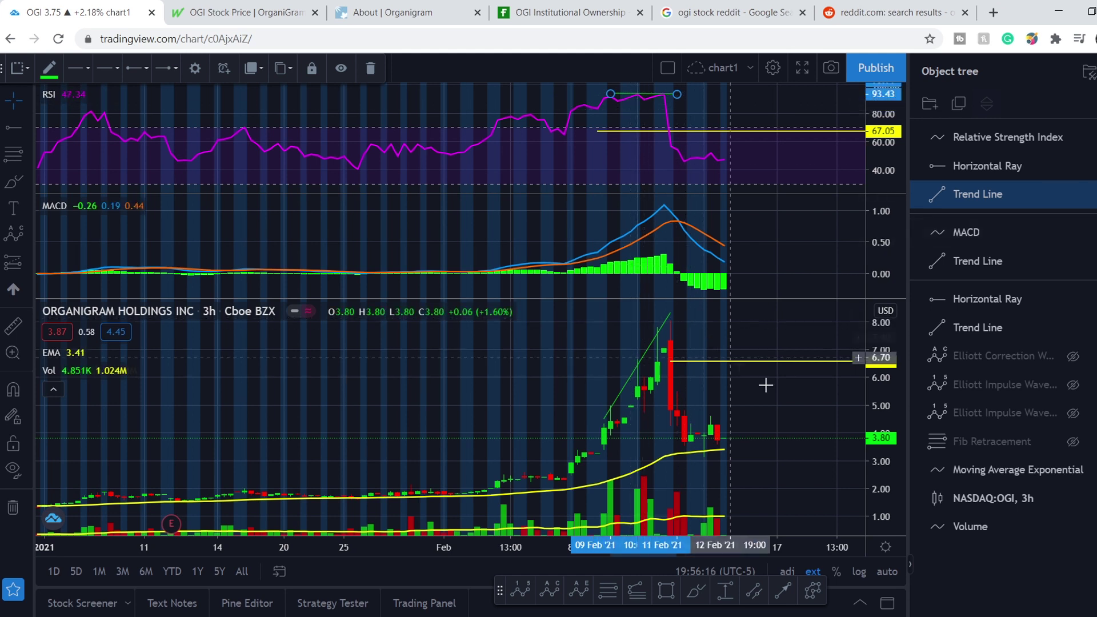
pyautogui.moveTo(781, 390)
pyautogui.mouseDown()
pyautogui.moveTo(679, 384)
pyautogui.moveTo(674, 427)
pyautogui.moveTo(656, 424)
pyautogui.moveTo(657, 402)
pyautogui.moveTo(647, 408)
pyautogui.mouseUp()
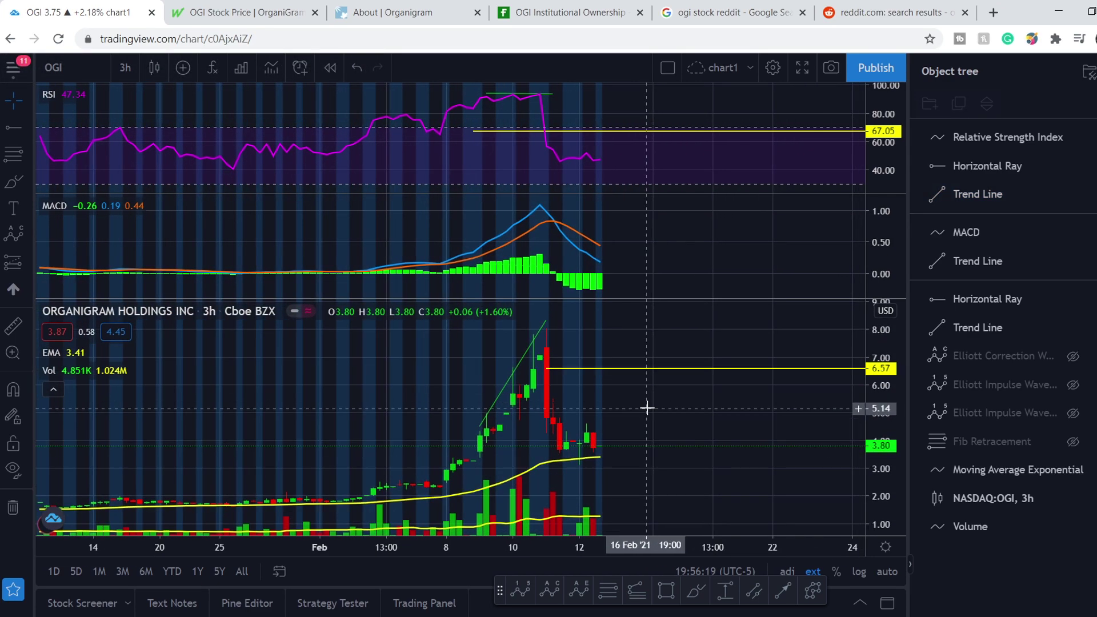
# Maximise the price pane, hiding RSI and MACD, and hide the 6.57 horizontal ray
pyautogui.doubleClick(708, 436)
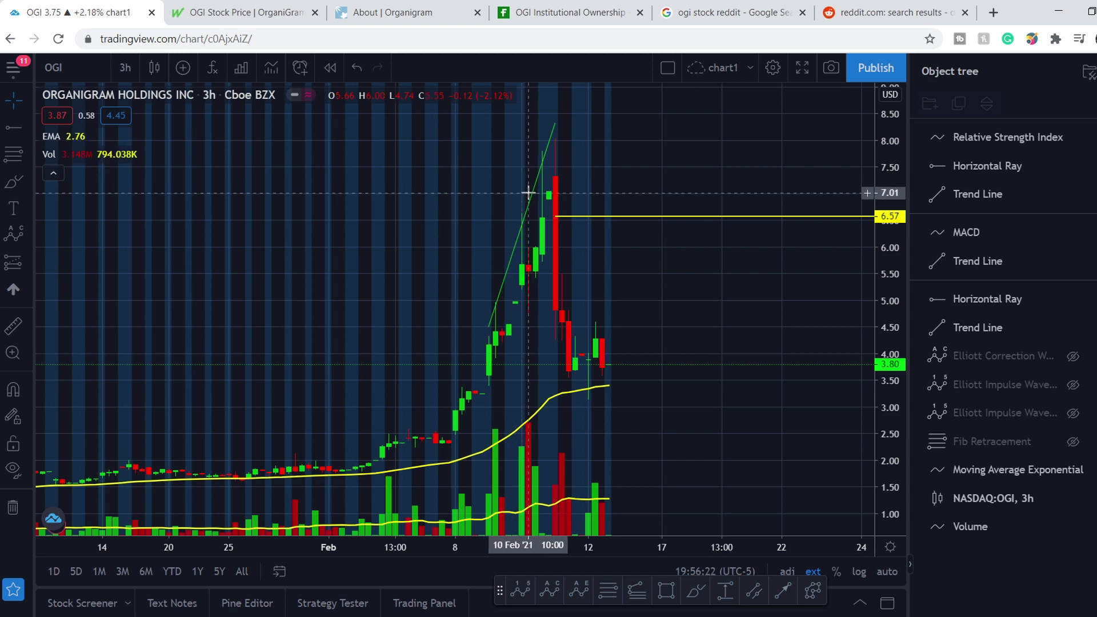
pyautogui.moveTo(1074, 326)
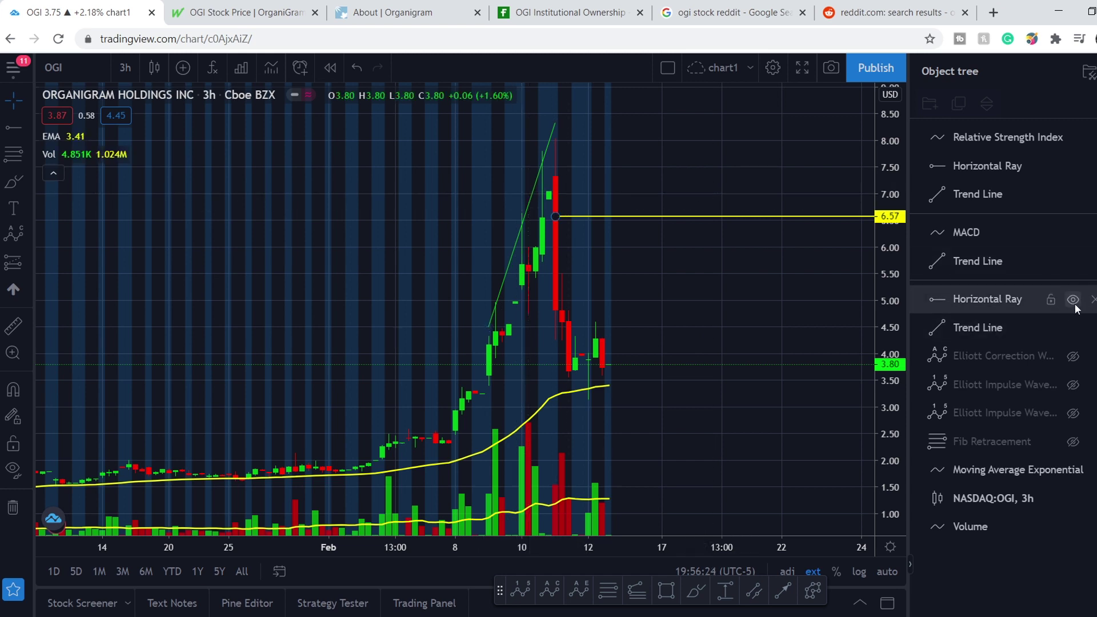
pyautogui.click(1073, 303)
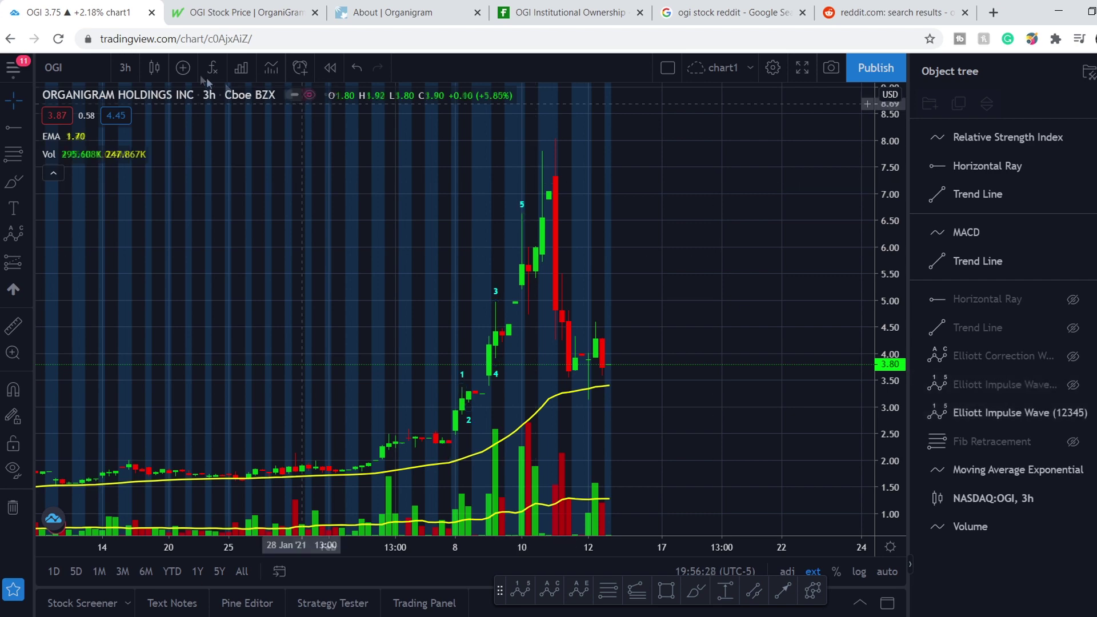
# Switch the OGI chart to 1-hour candles
pyautogui.click(125, 67)
pyautogui.click(147, 288)
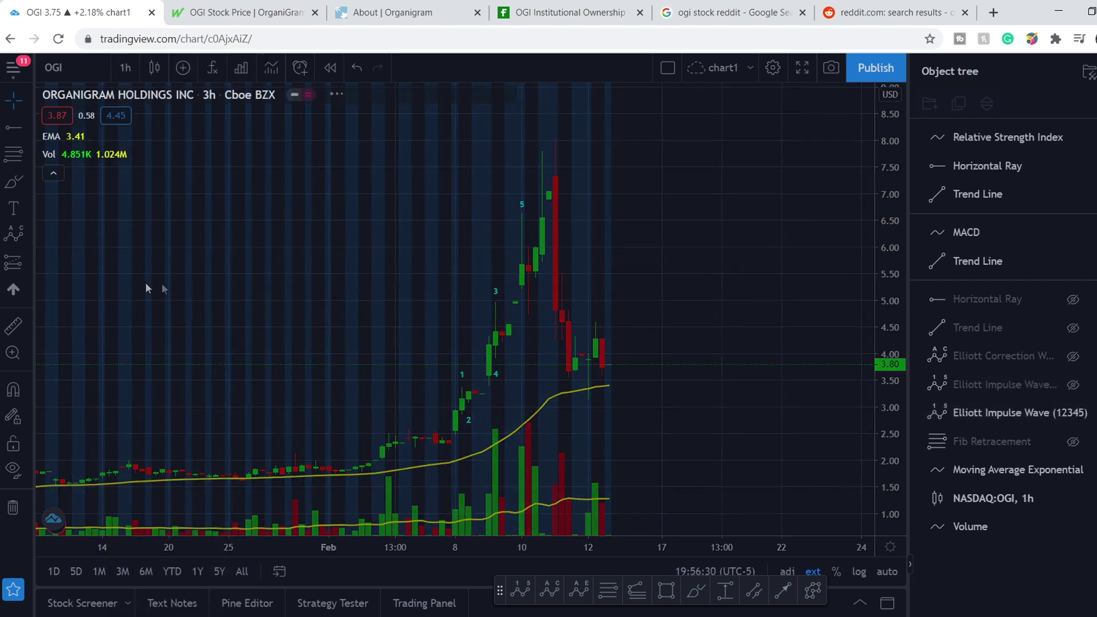
pyautogui.scroll(-5, 641, 502)
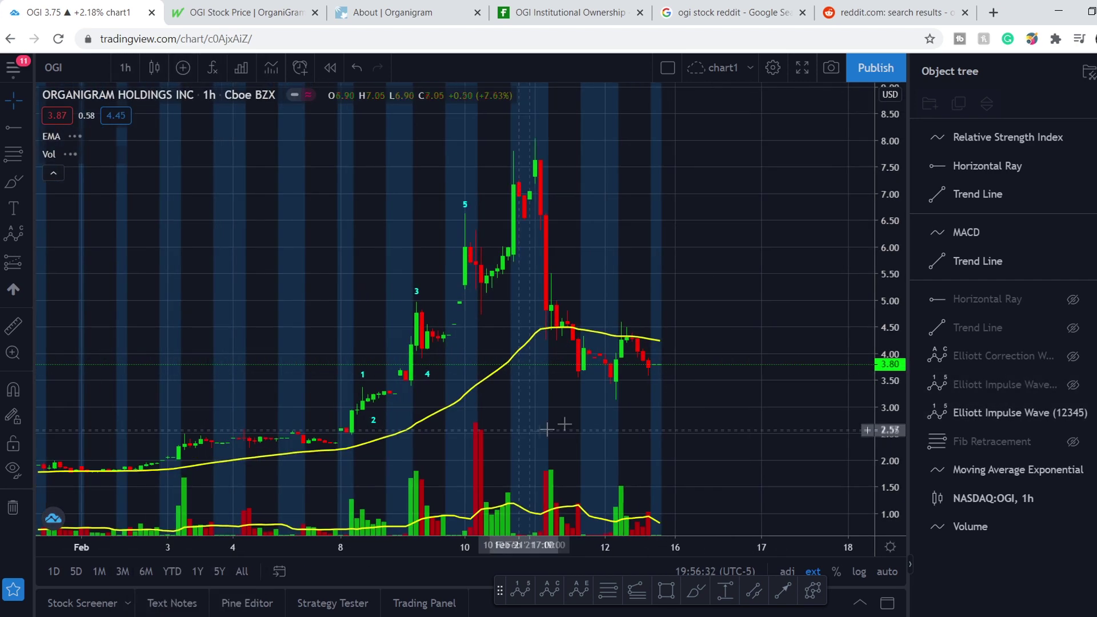
pyautogui.scroll(-1, 772, 429)
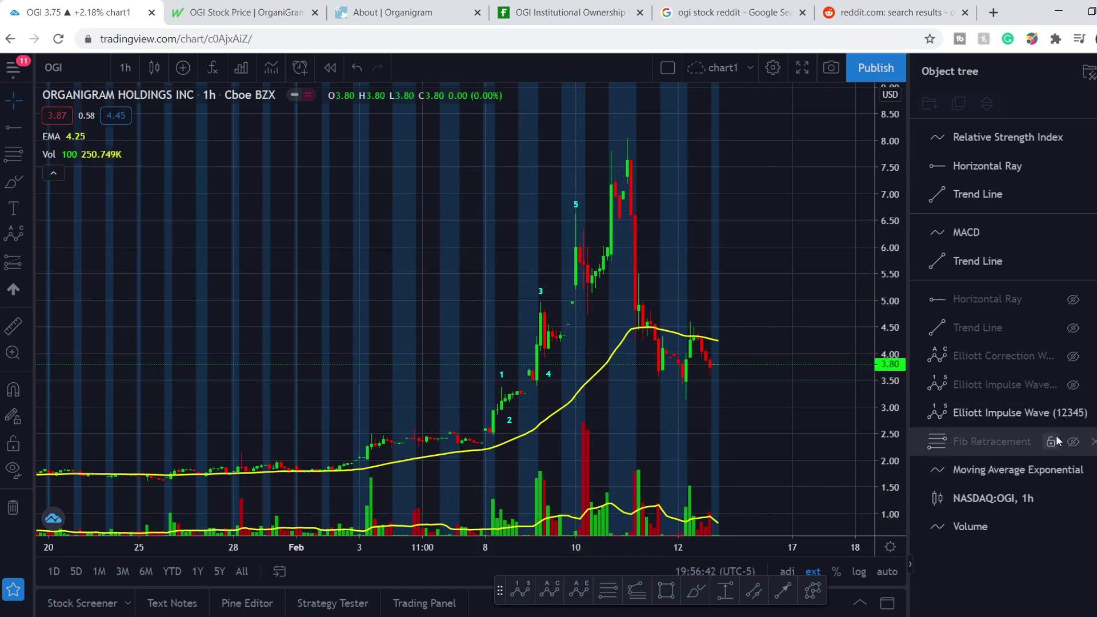
# Show the 1–5 impulse and a-b-c correction waves, nudging point c onto the 3.02 low
pyautogui.click(1073, 385)
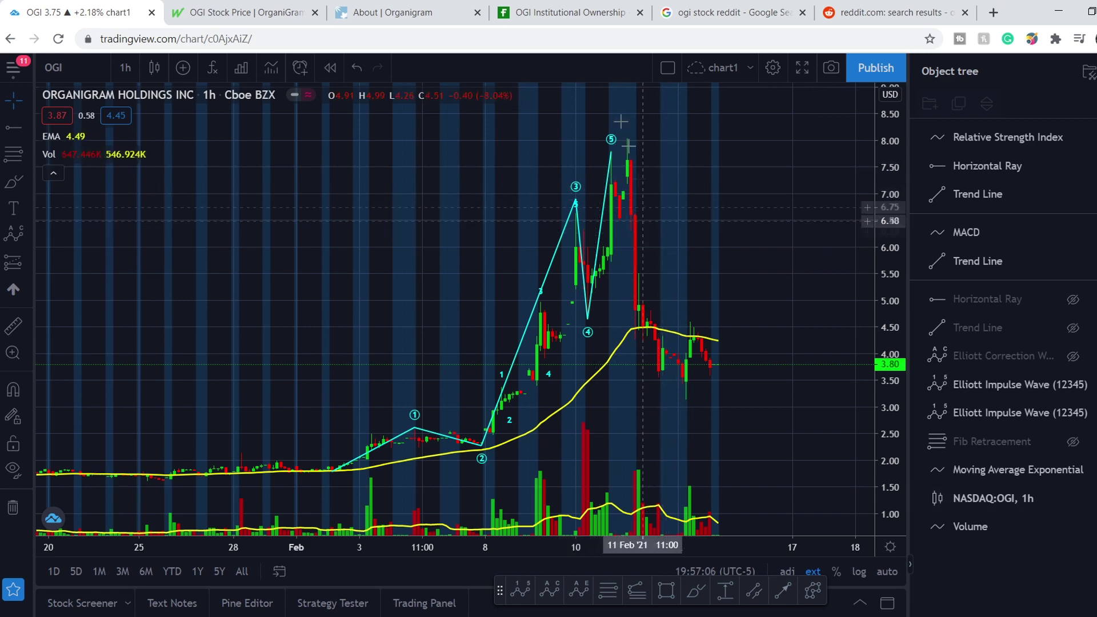
pyautogui.click(1072, 357)
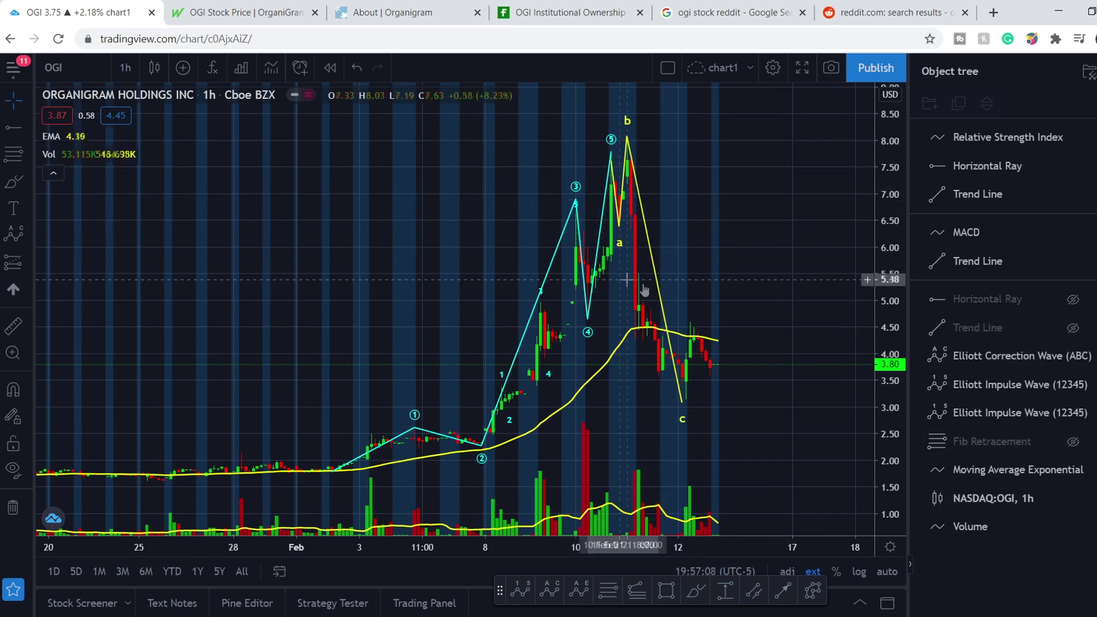
pyautogui.scroll(3, 534, 286)
pyautogui.click(436, 135)
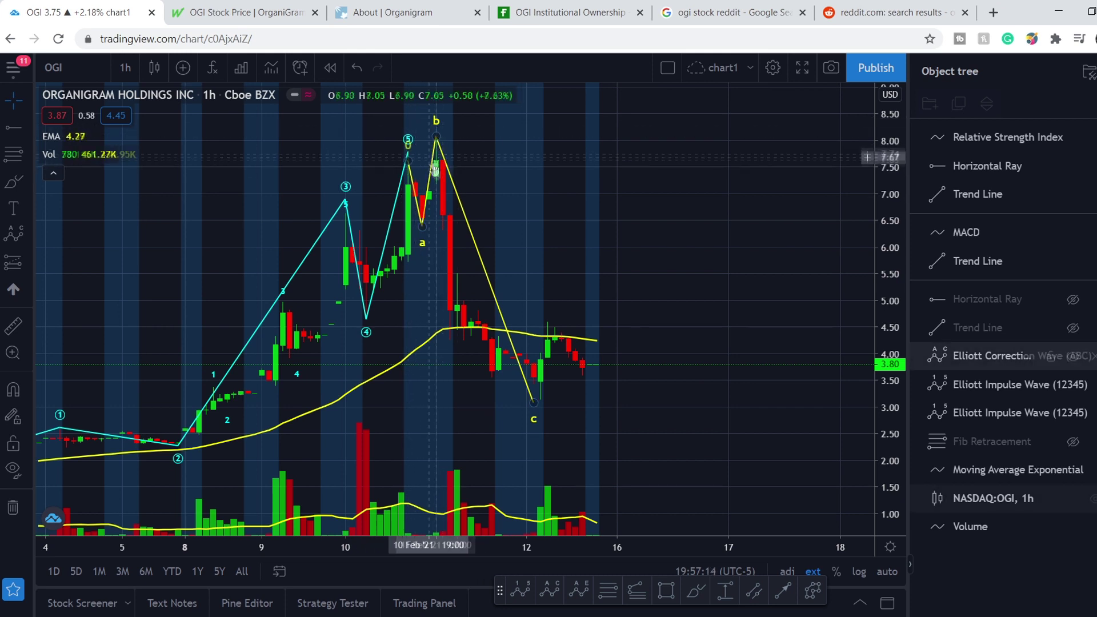
pyautogui.click(443, 190)
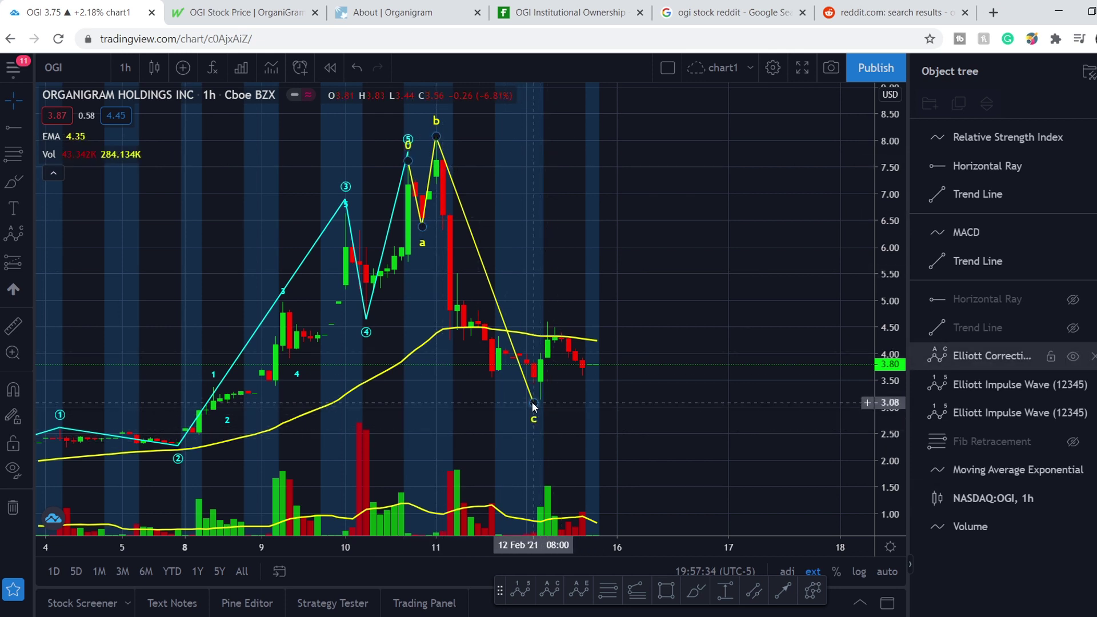
pyautogui.moveTo(533, 403); pyautogui.dragTo(541, 405)
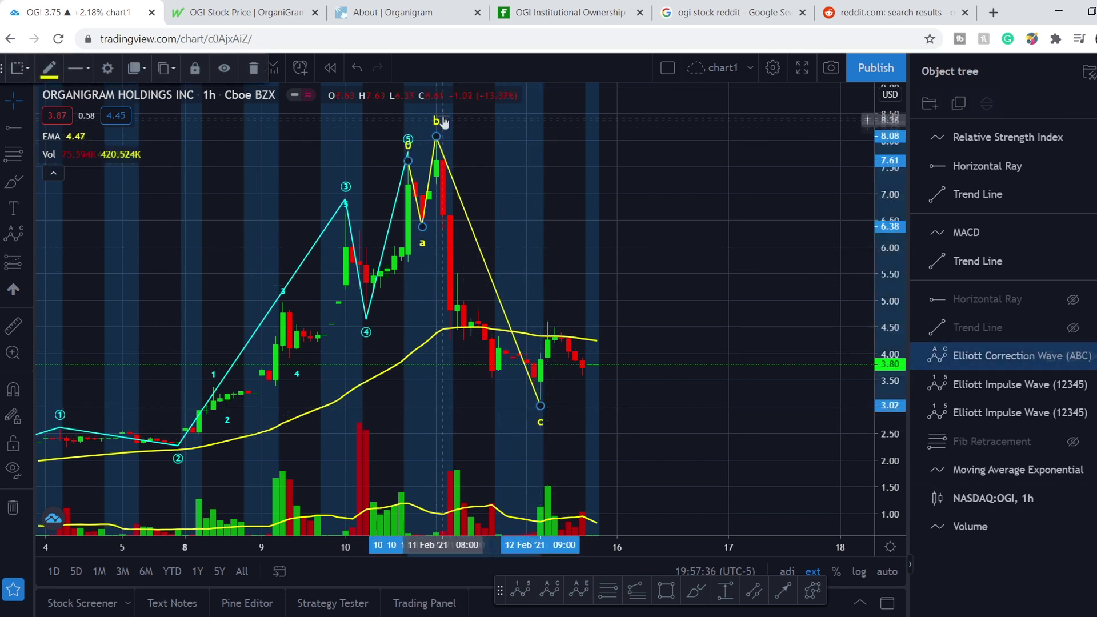
# Hide the Elliott correction and both impulse waves, and show the Fibonacci retracement levels
pyautogui.scroll(-2, 695, 437)
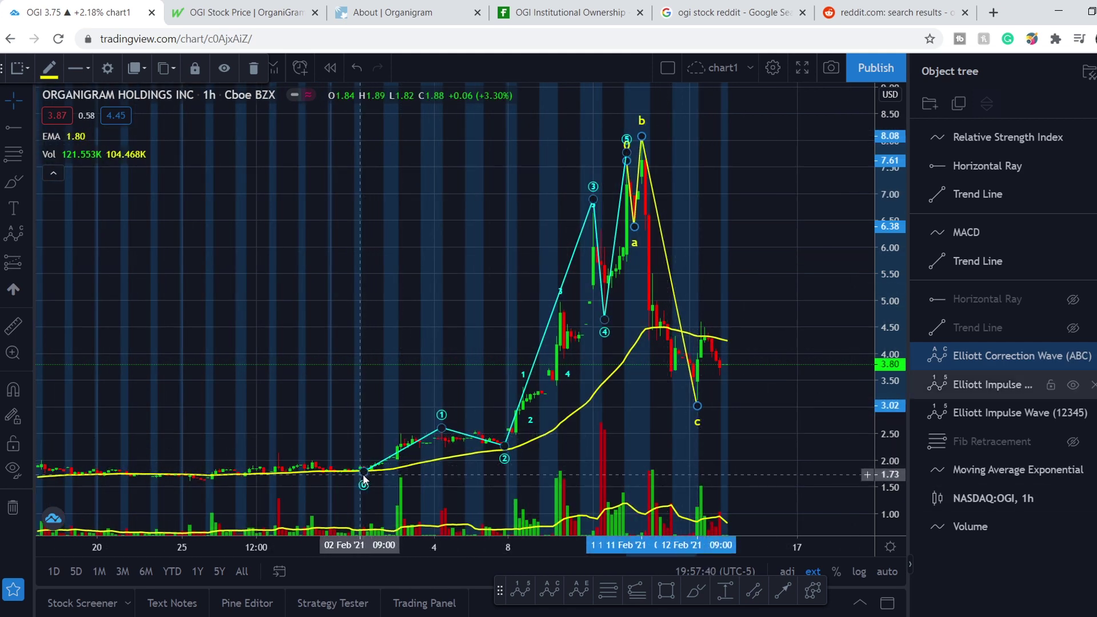
pyautogui.click(1073, 356)
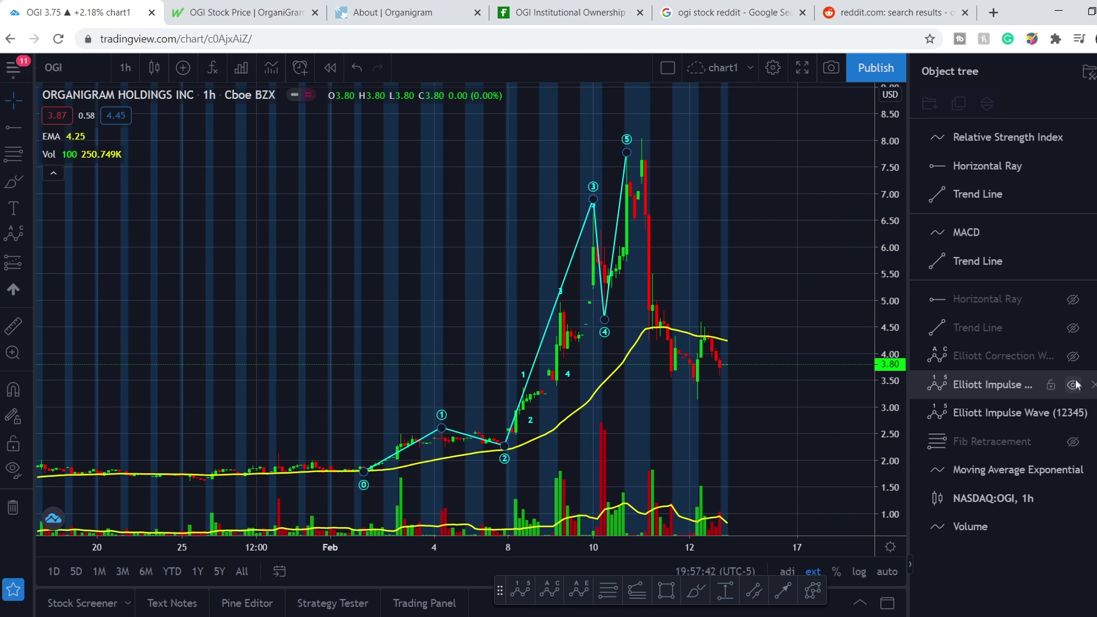
pyautogui.click(1072, 384)
pyautogui.click(1072, 414)
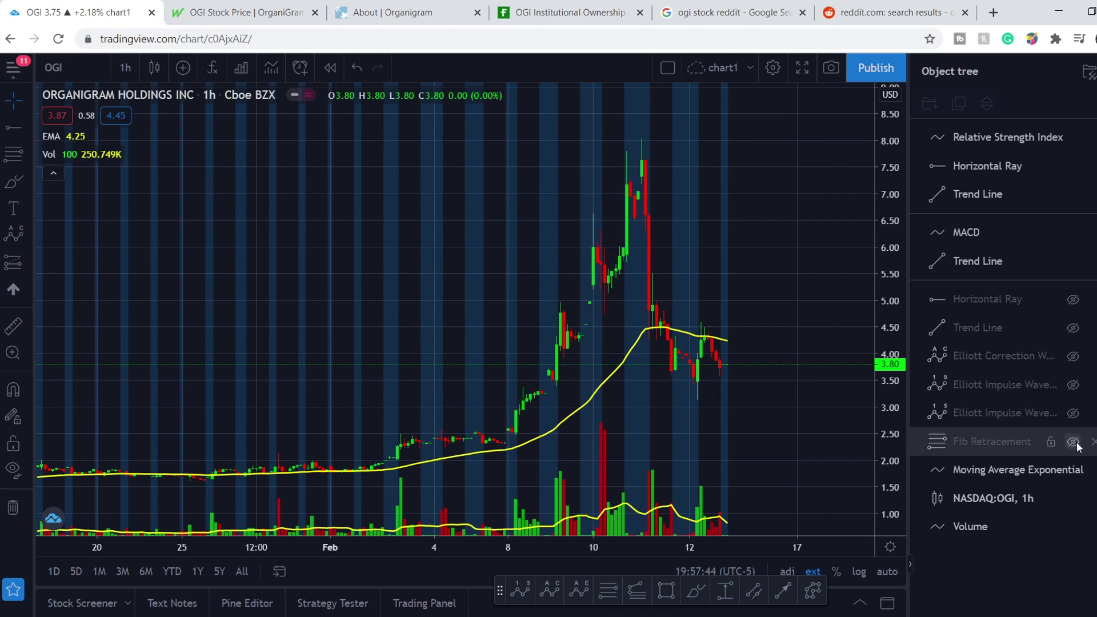
pyautogui.click(1074, 443)
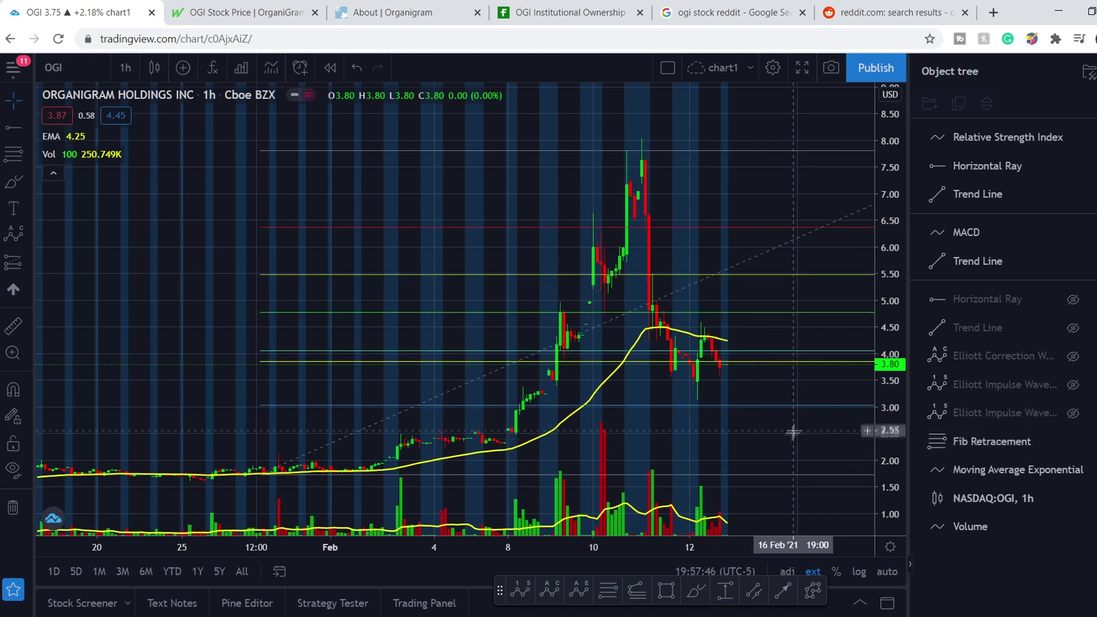
pyautogui.moveTo(784, 447); pyautogui.dragTo(607, 430)
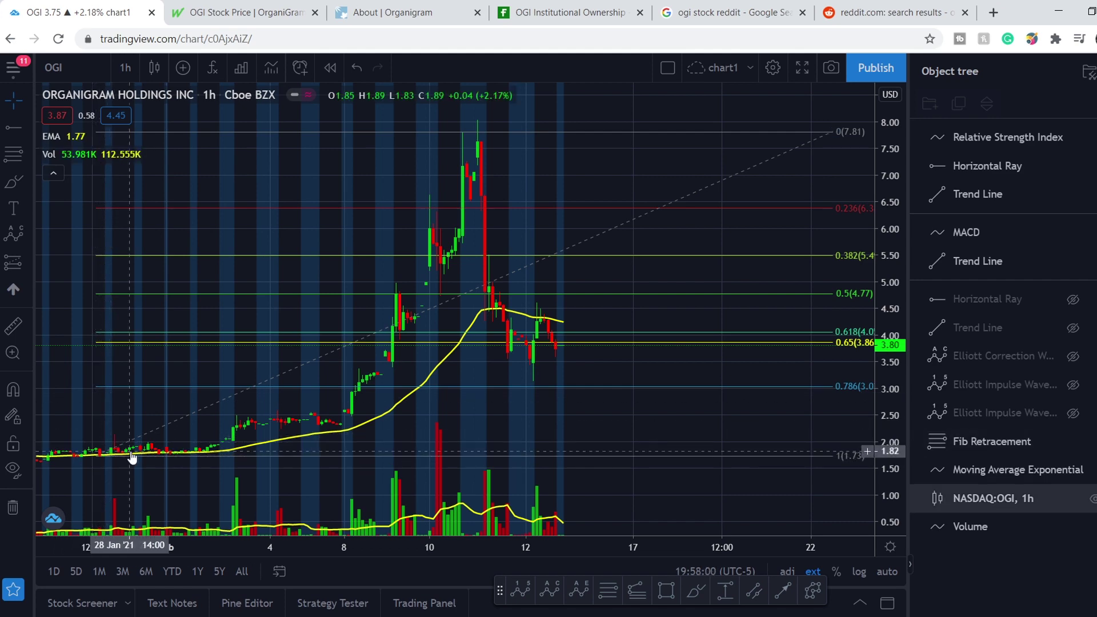
# Move the Fib's level-1 anchor to the impulse wave's 1.73 start, then go to the Fintel tab
pyautogui.click(1073, 387)
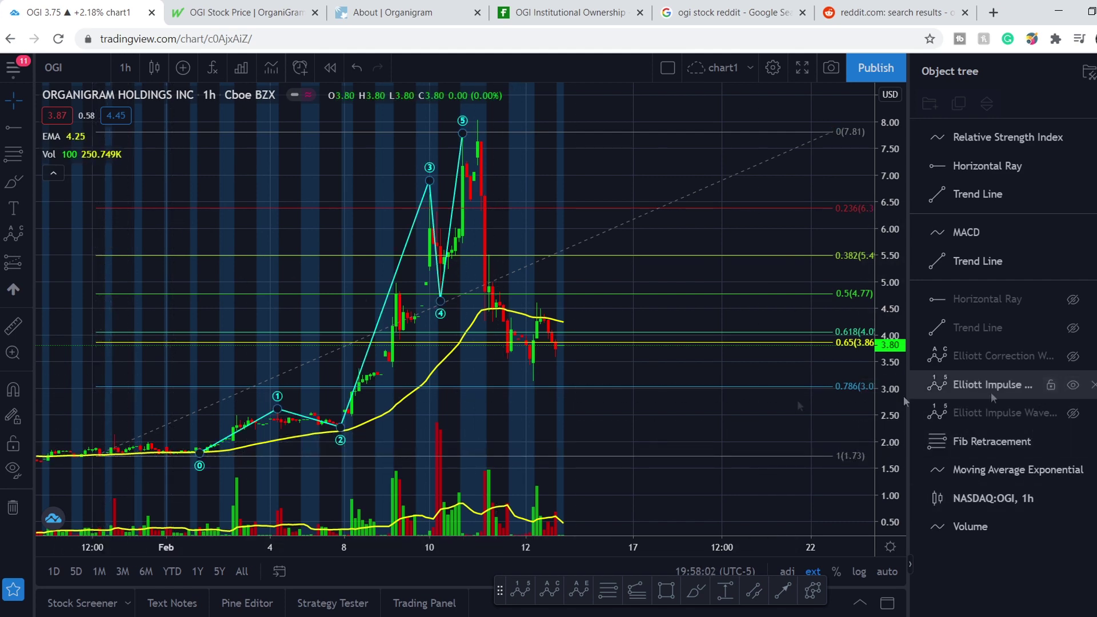
pyautogui.click(197, 455)
pyautogui.moveTo(95, 455); pyautogui.dragTo(185, 455)
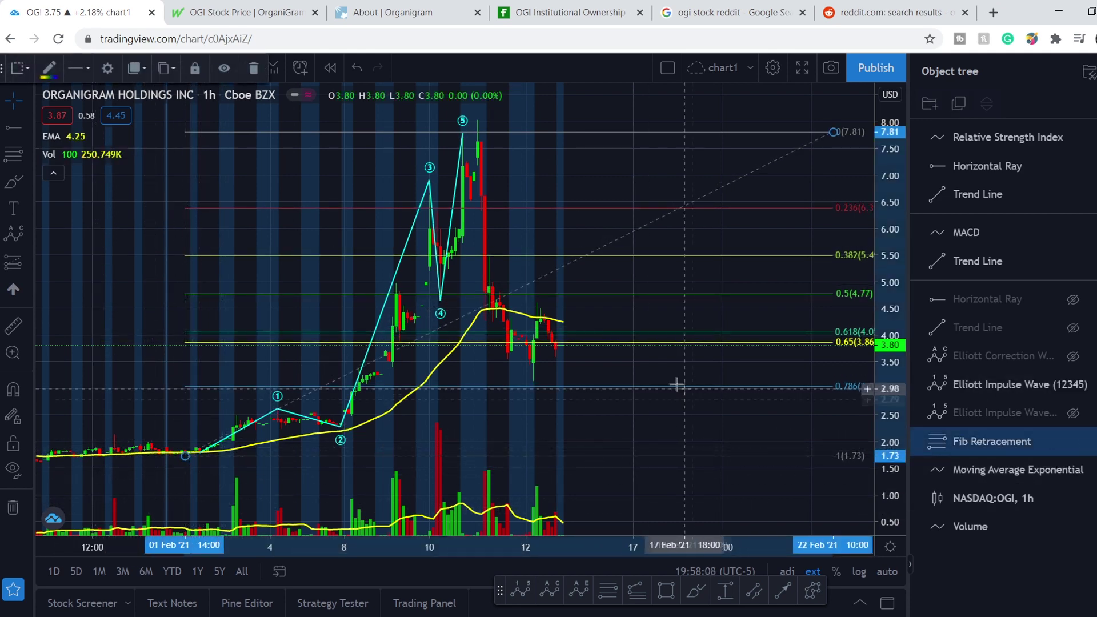
pyautogui.click(1073, 384)
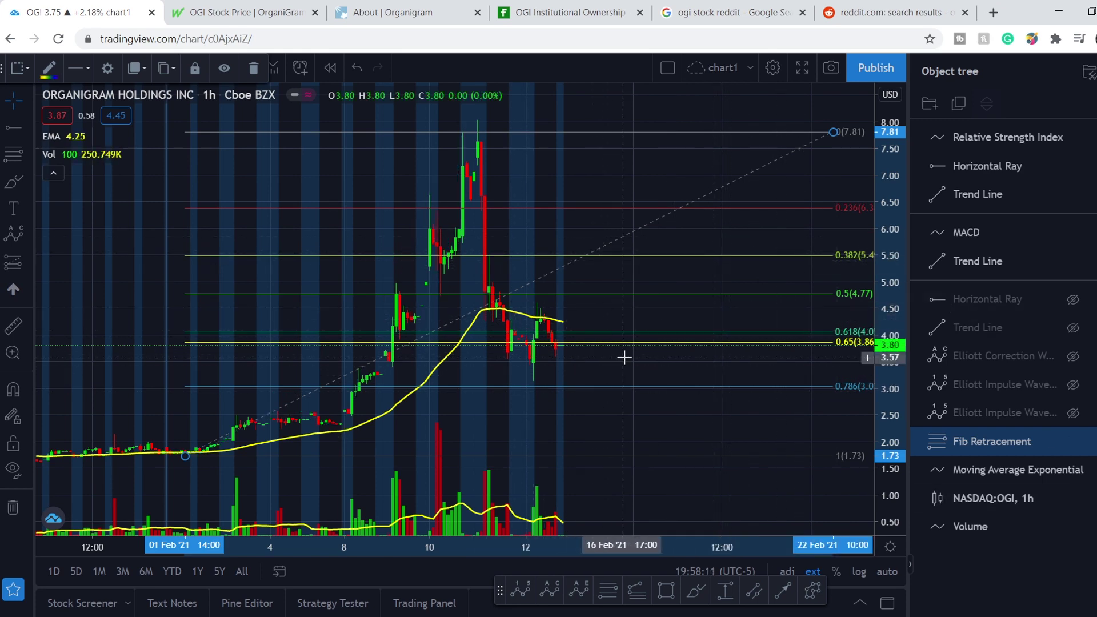
pyautogui.moveTo(648, 421); pyautogui.dragTo(619, 421)
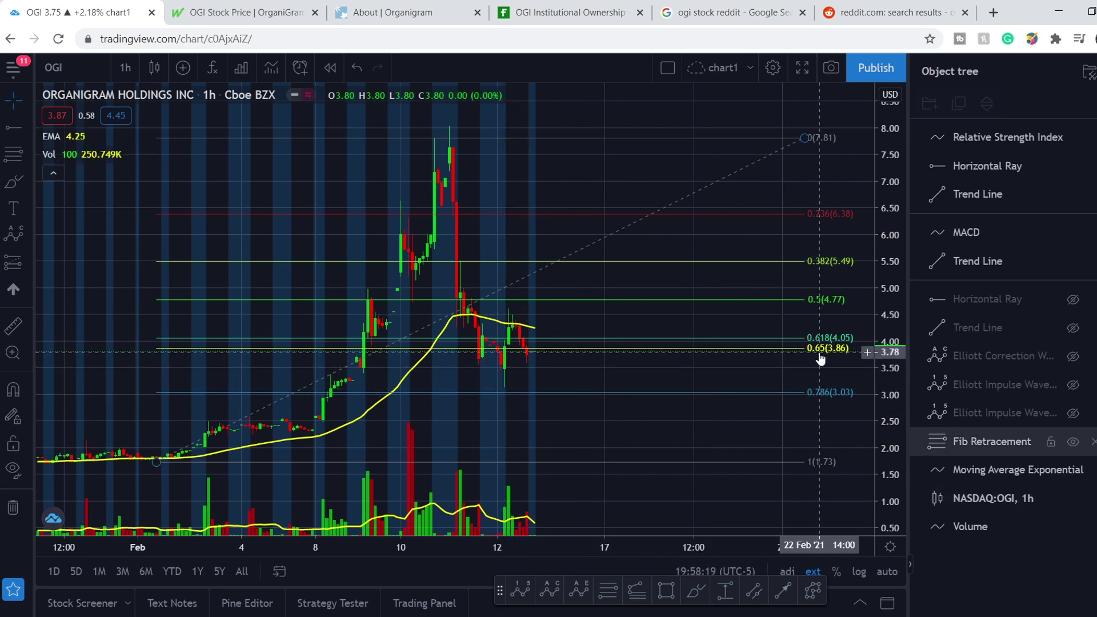
pyautogui.hotkey('ctrl', '4')
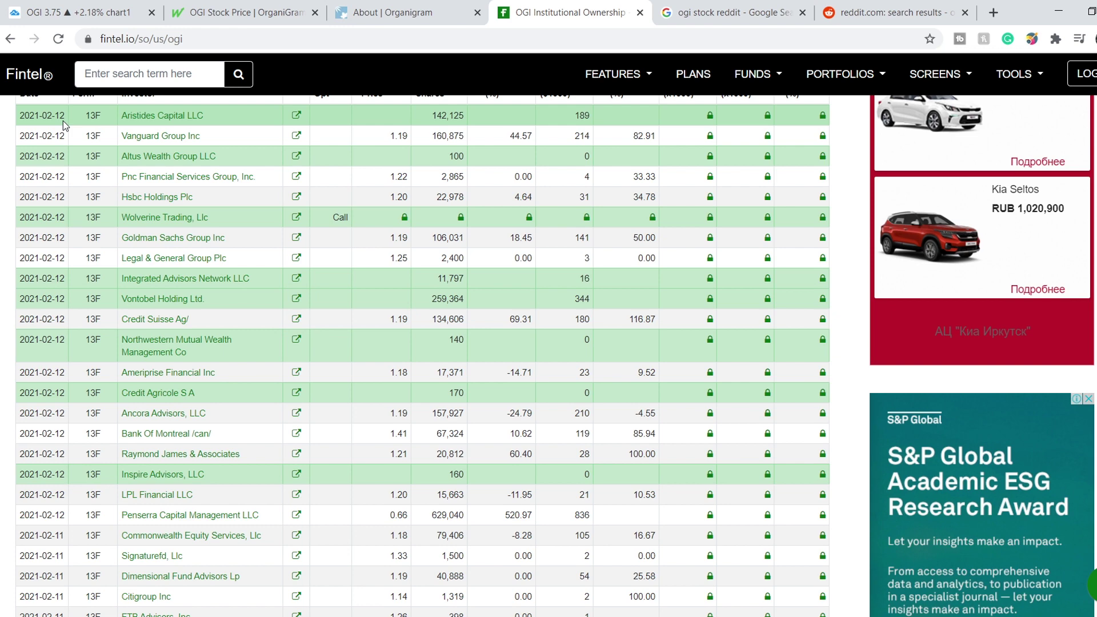
# Return from the Fintel ownership page to the OGI hourly chart
pyautogui.click(77, 12)
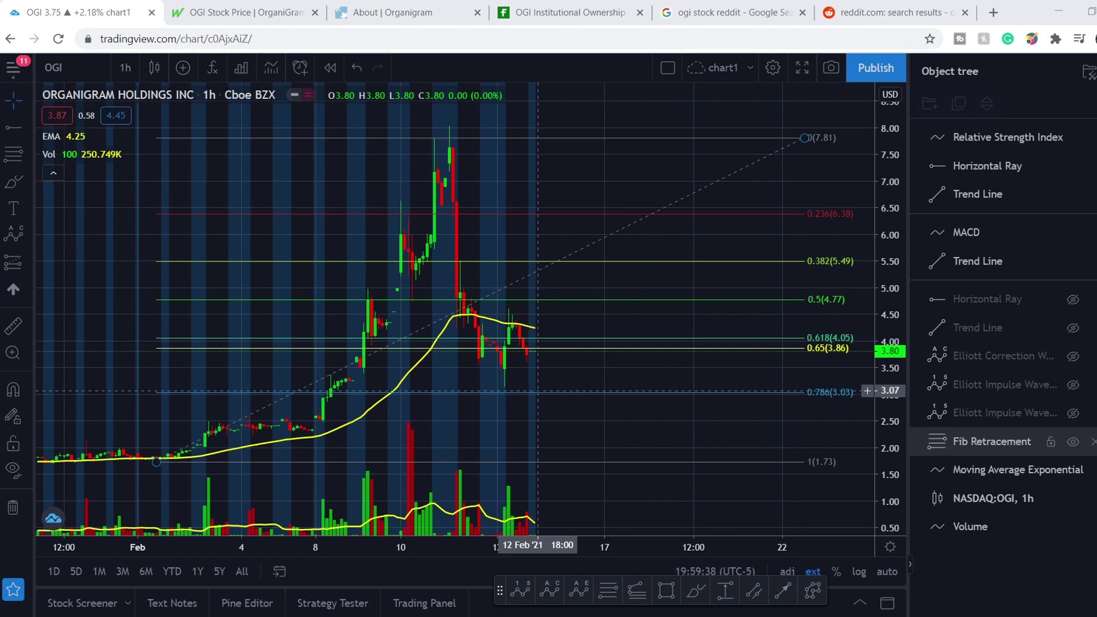
# Draw horizontal rays at 3.73 and 3.52
pyautogui.click(537, 388)
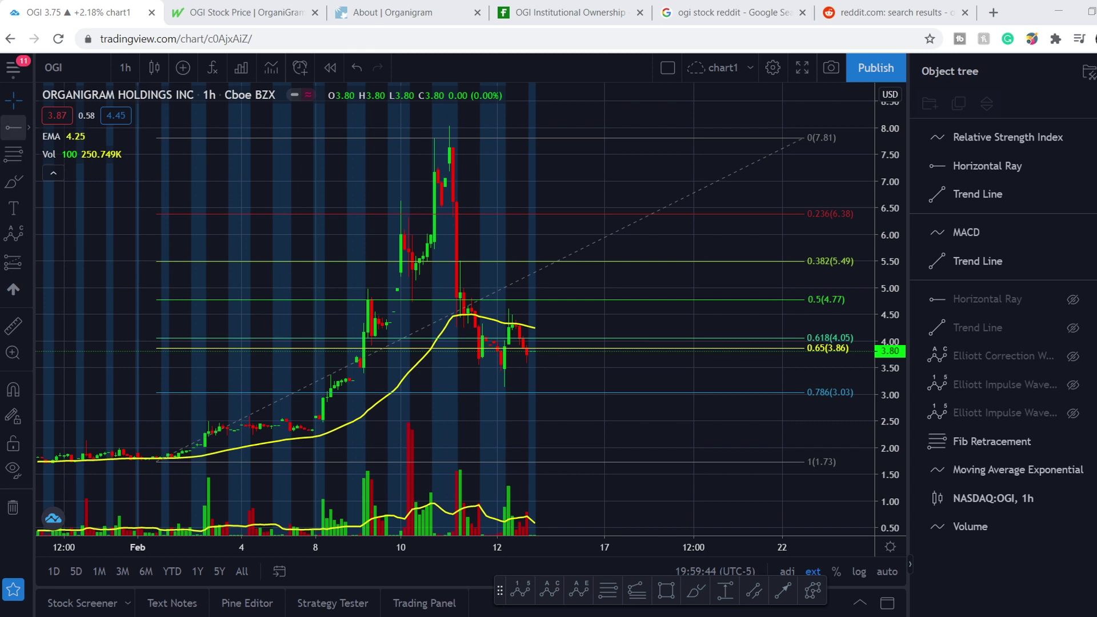
pyautogui.click(12, 131)
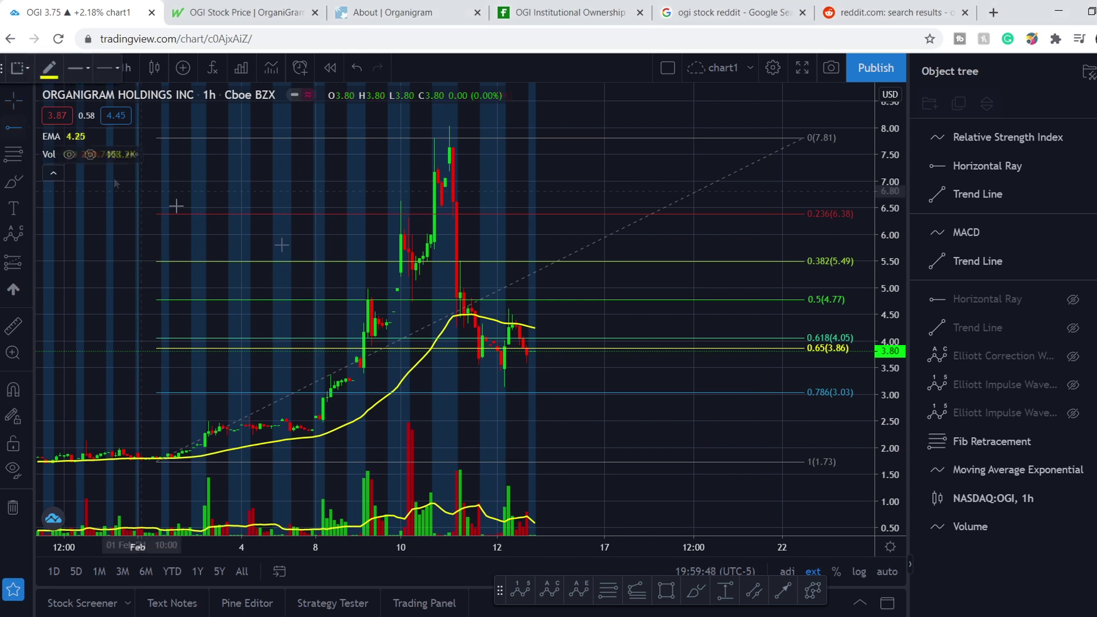
pyautogui.click(545, 355)
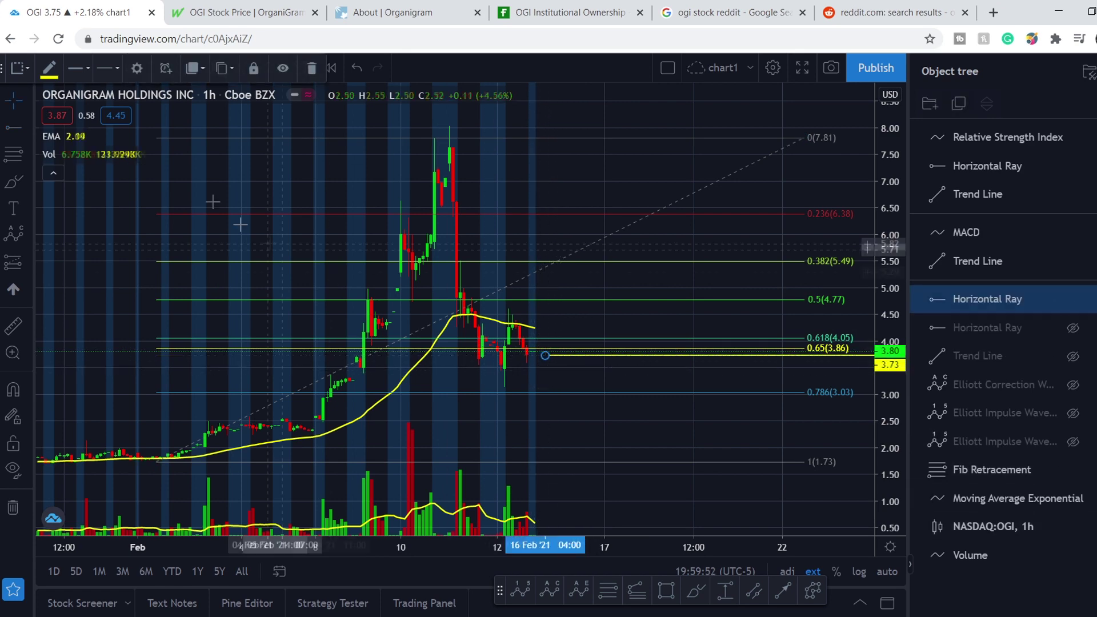
pyautogui.click(12, 130)
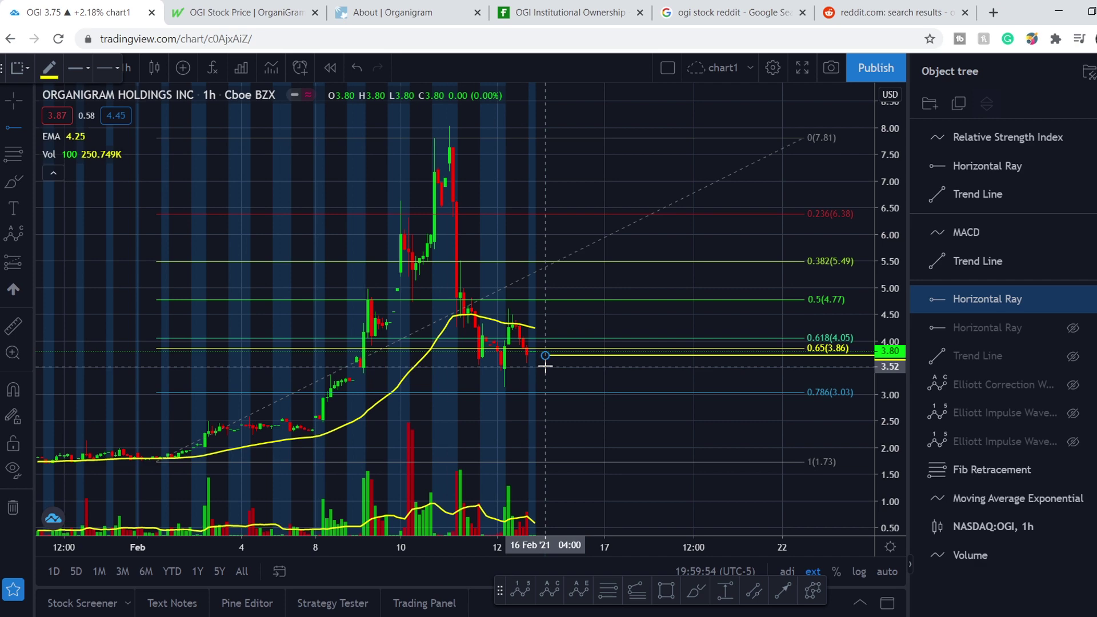
pyautogui.click(545, 366)
# Add a red horizontal ray at the 3.12 stop
pyautogui.click(29, 127)
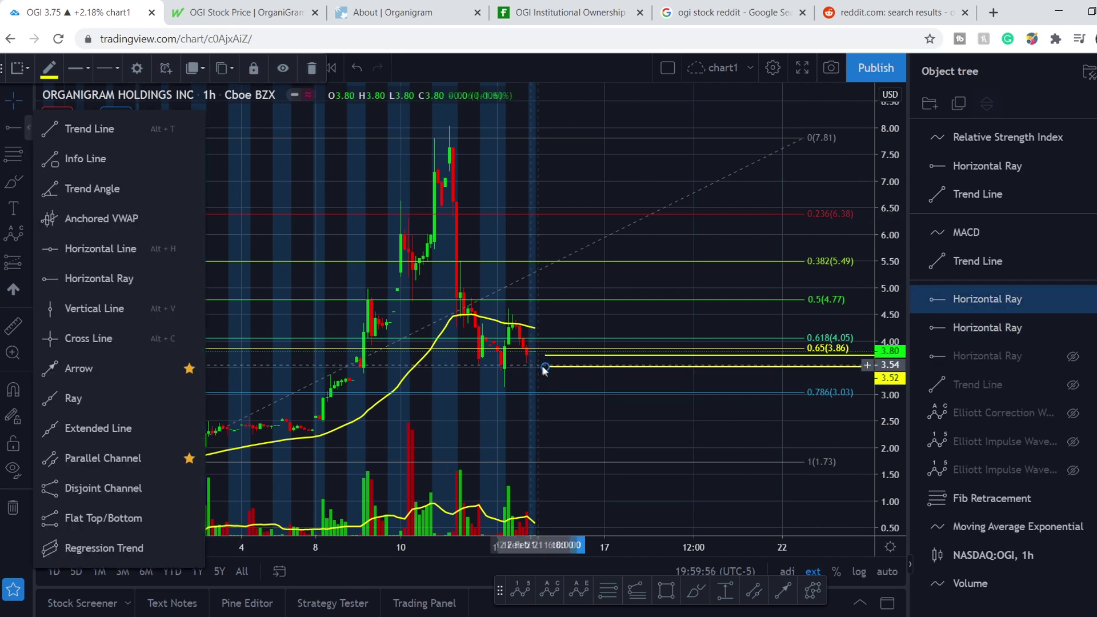
pyautogui.click(542, 377)
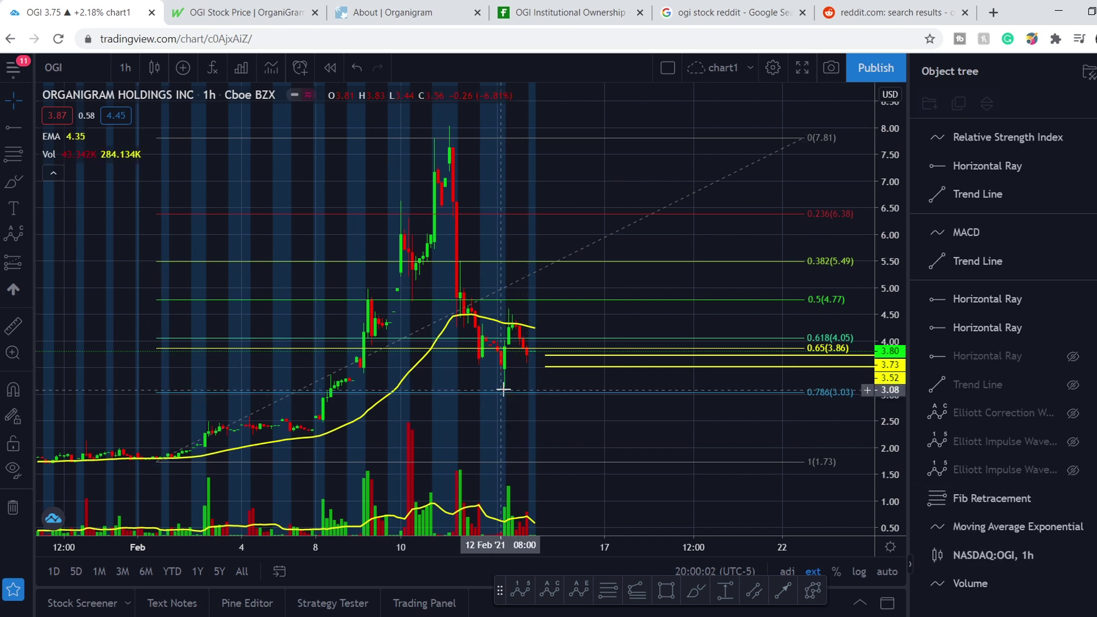
pyautogui.click(23, 146)
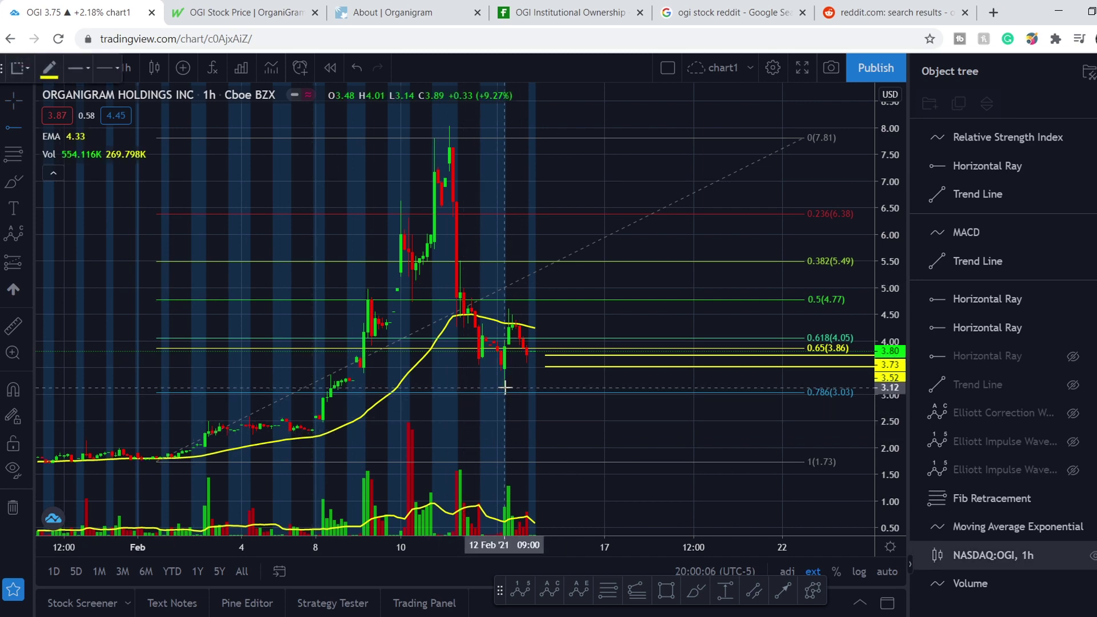
pyautogui.click(504, 388)
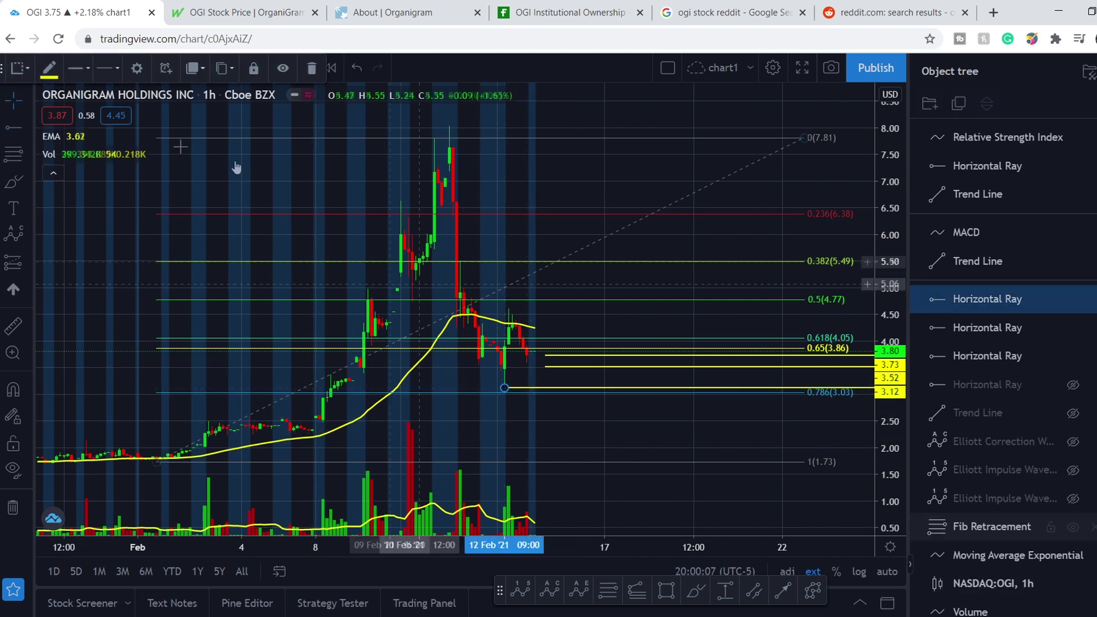
pyautogui.click(49, 69)
pyautogui.click(64, 113)
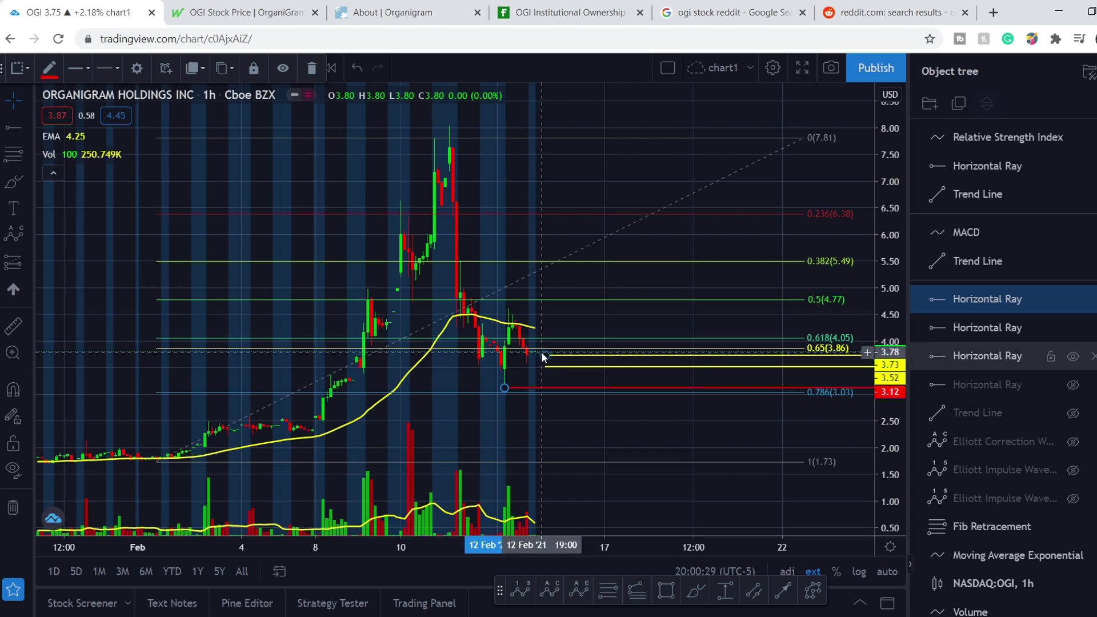
# Draw a price range from the entry down to 3.12 (−18%) and hide the original Fibonacci retracement
pyautogui.click(577, 349)
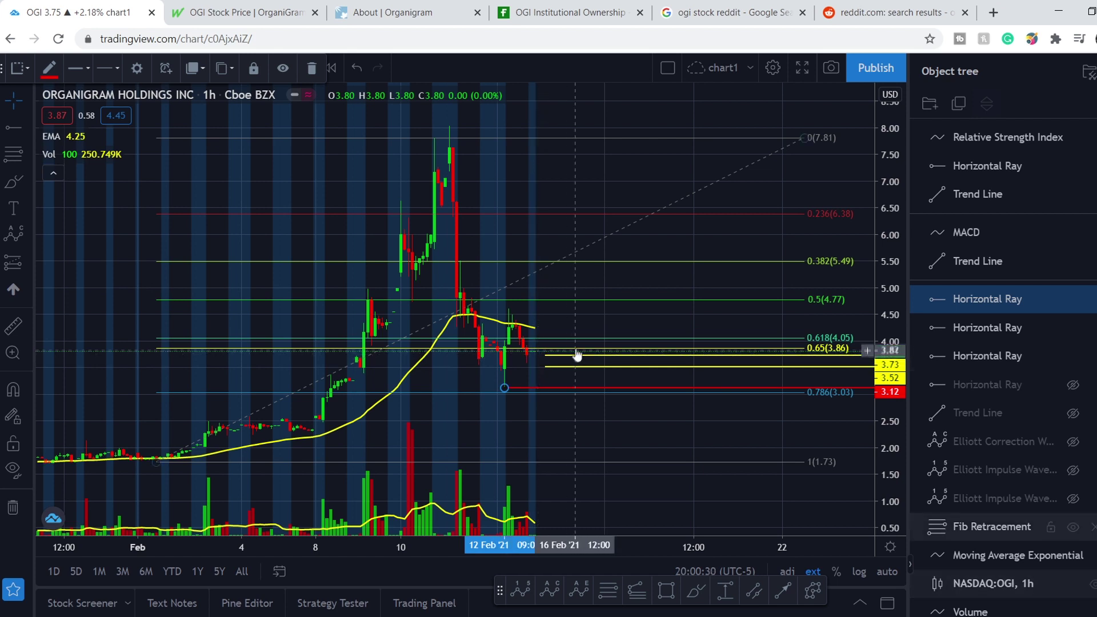
pyautogui.click(537, 359)
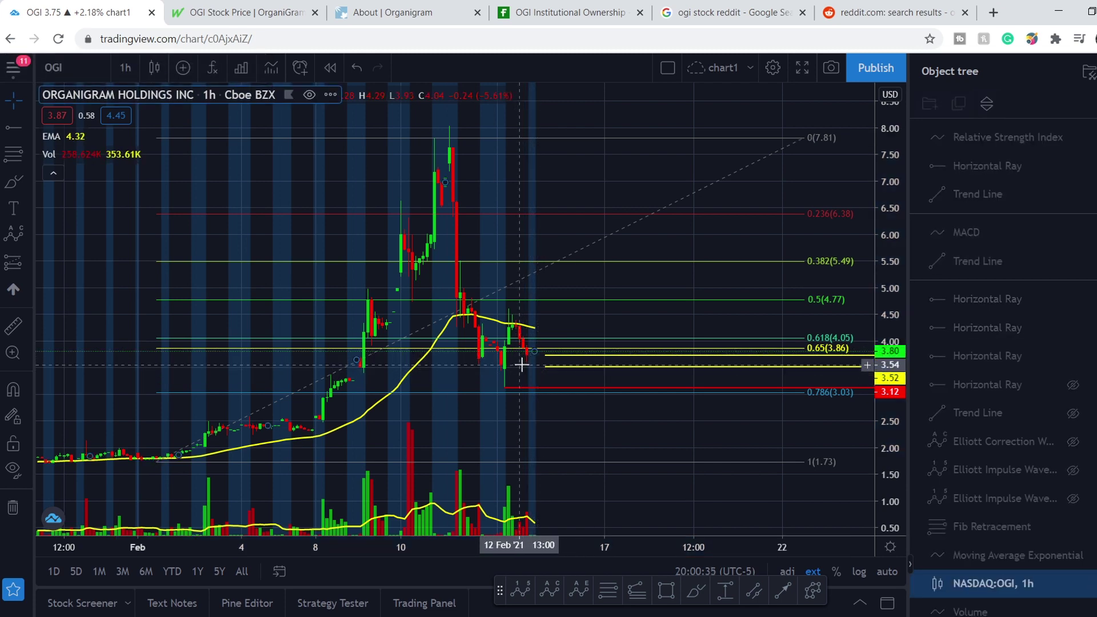
pyautogui.click(518, 349)
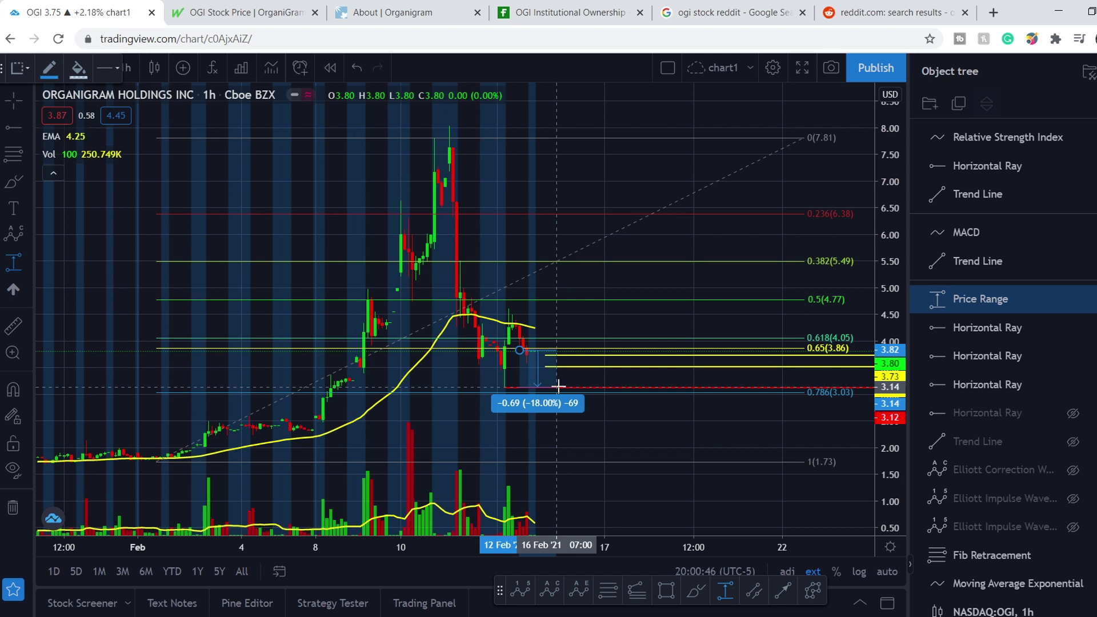
pyautogui.click(558, 387)
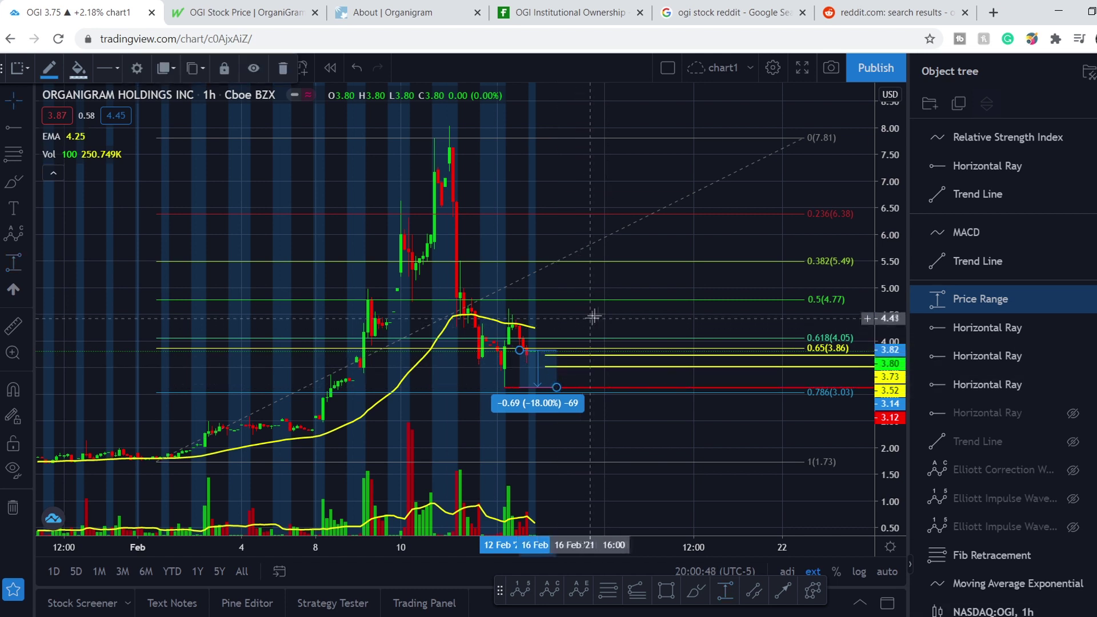
pyautogui.click(612, 317)
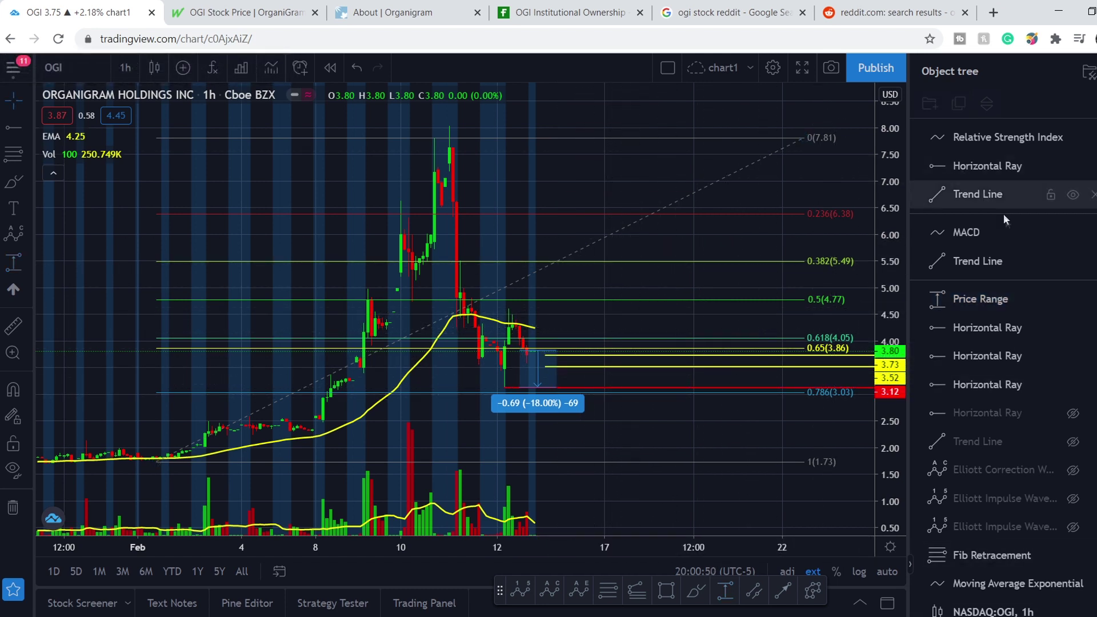
pyautogui.click(1072, 555)
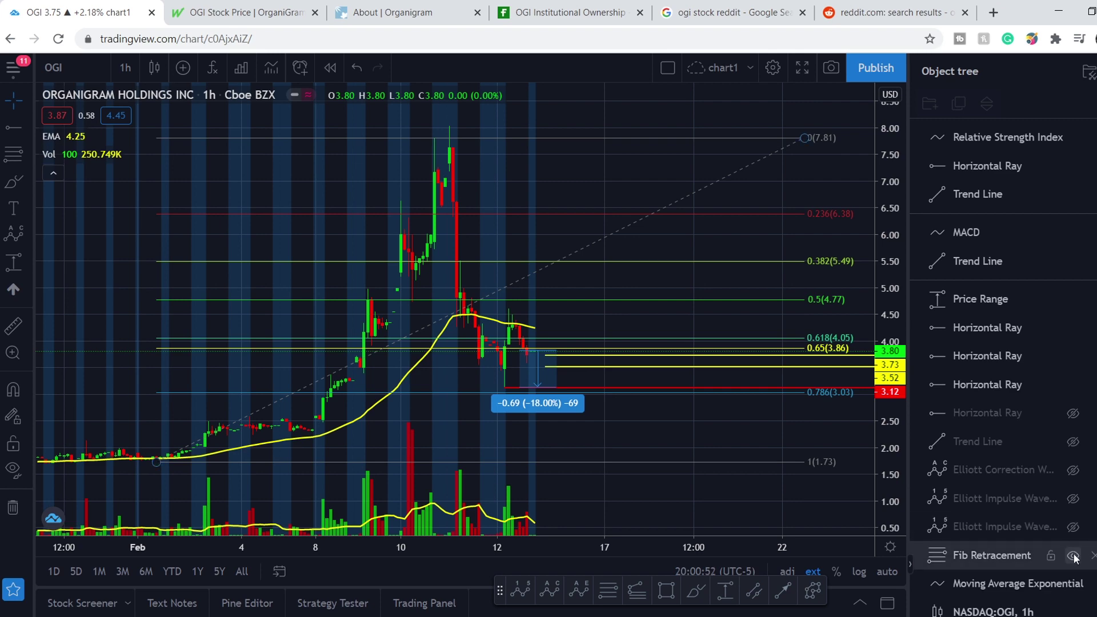
pyautogui.click(13, 154)
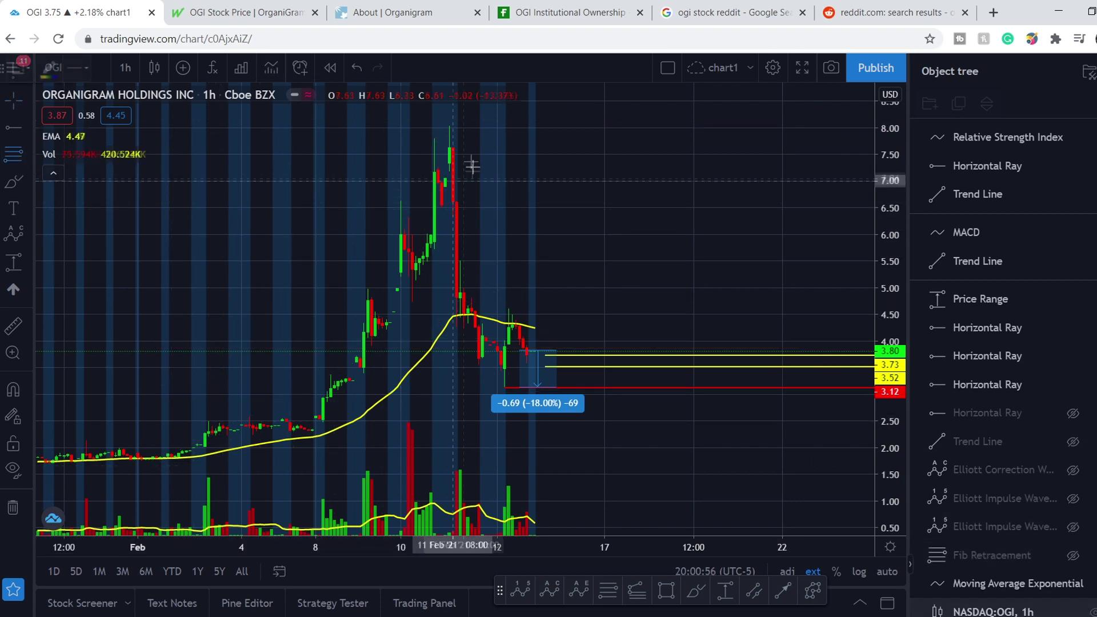
# Draw a Fibonacci retracement from the 8.03 high down to the 3.12 low
pyautogui.click(453, 126)
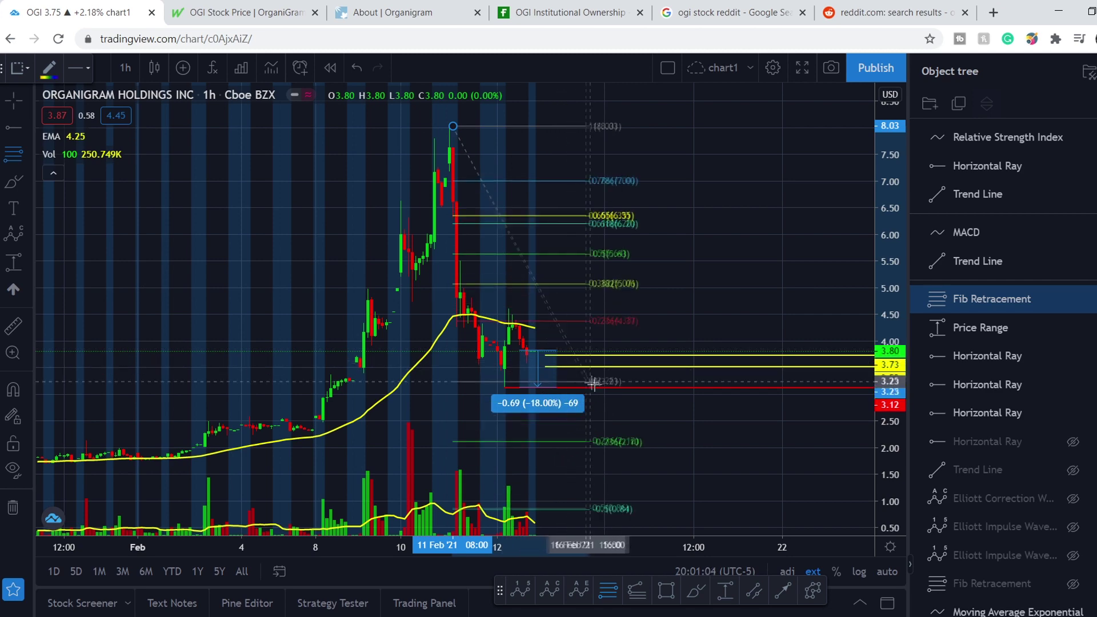
pyautogui.click(653, 387)
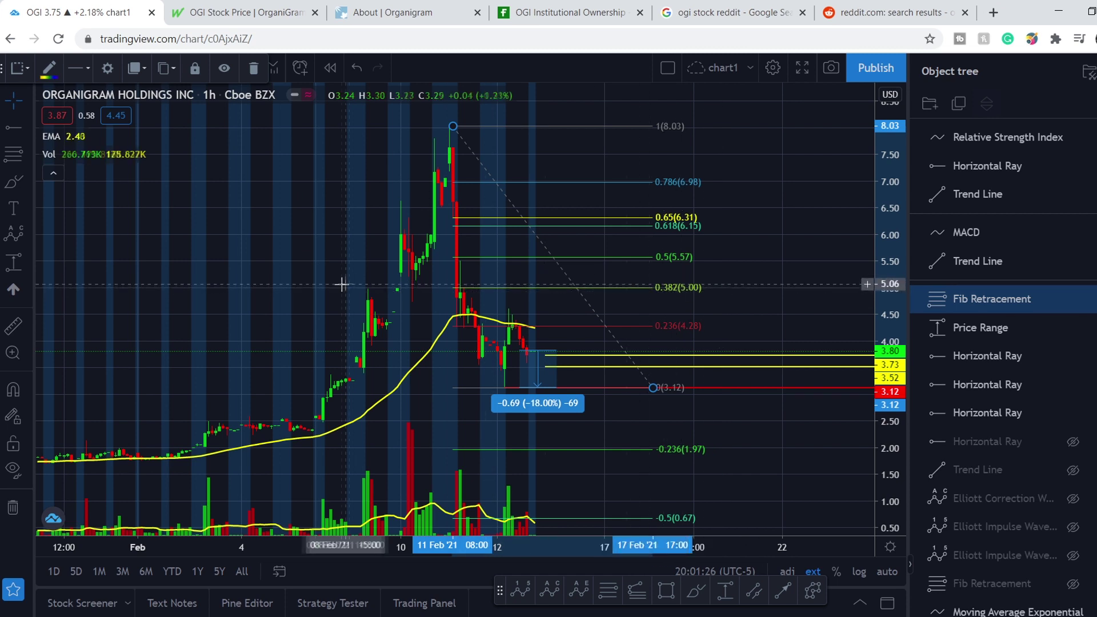
pyautogui.click(13, 130)
# Place a green horizontal ray at 4.98, near the 0.382 level
pyautogui.click(367, 289)
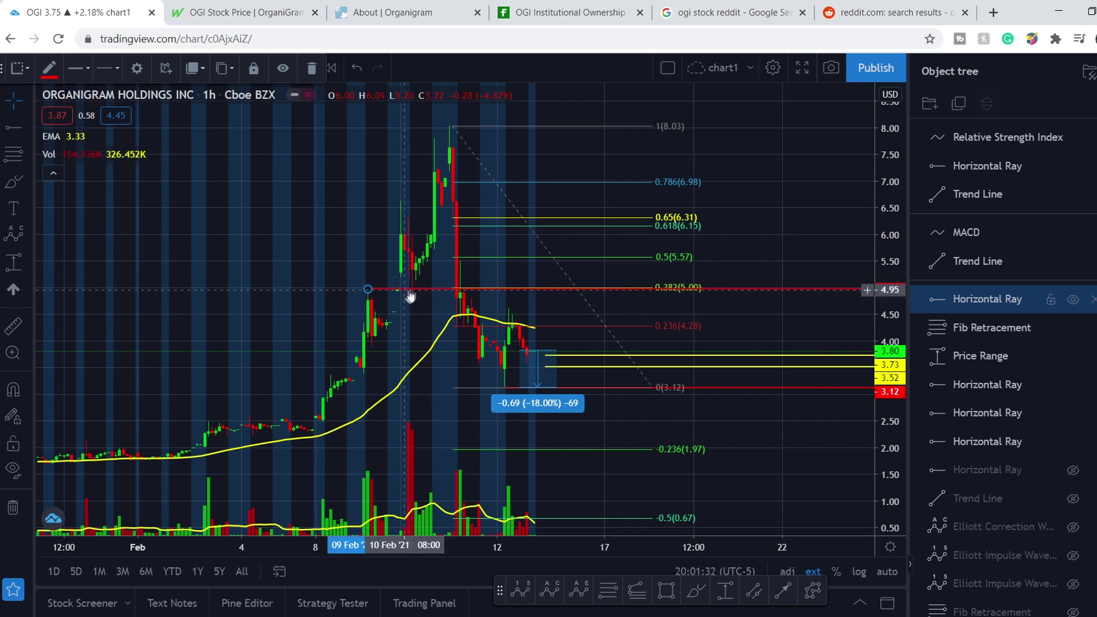
pyautogui.click(49, 69)
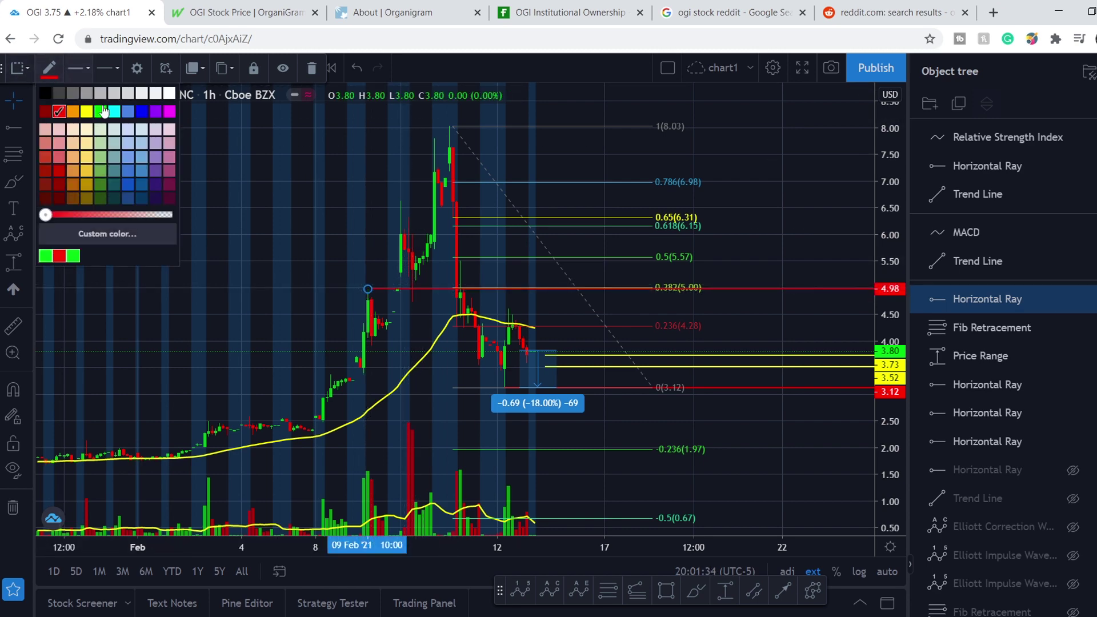
pyautogui.click(101, 113)
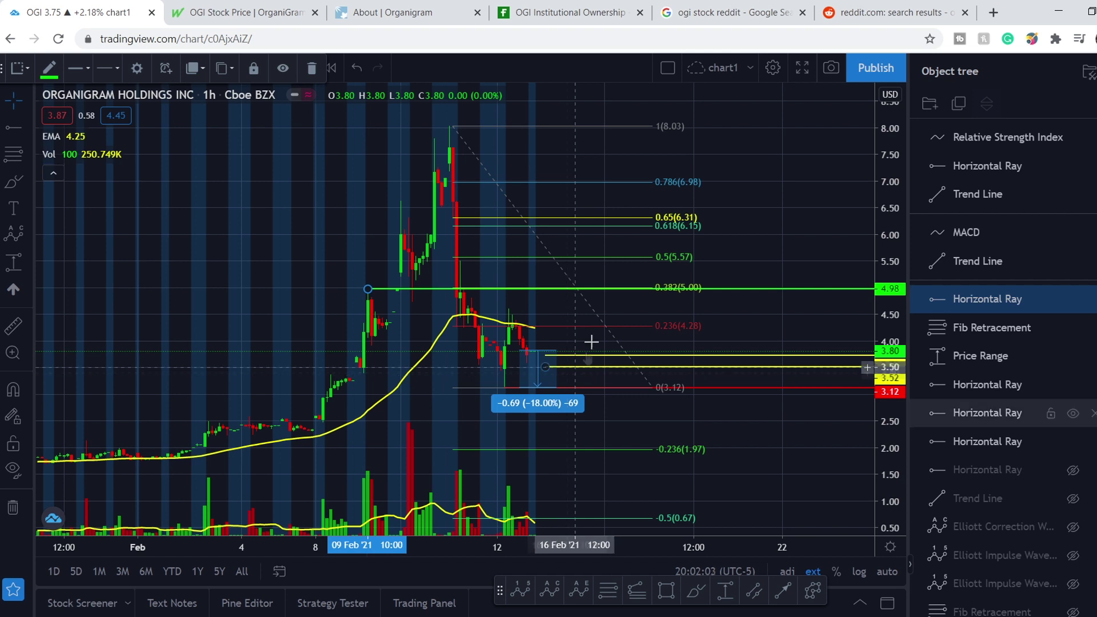
pyautogui.click(586, 371)
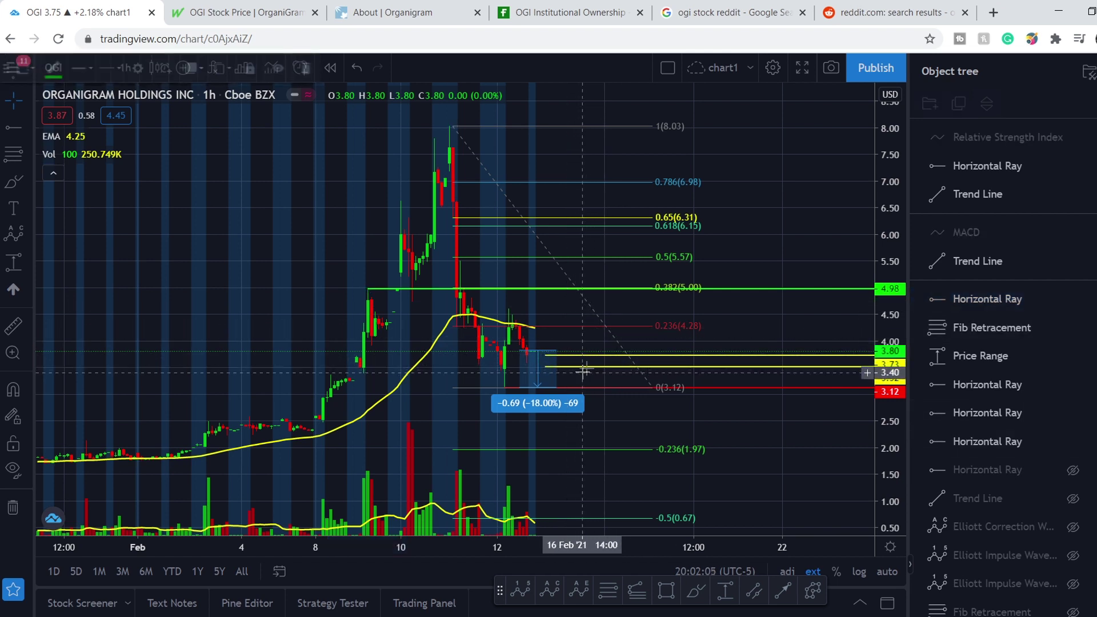
# Measure a price range from the entry up to 4.98, a 1.43 (40.43%) rise
pyautogui.click(726, 594)
pyautogui.click(579, 365)
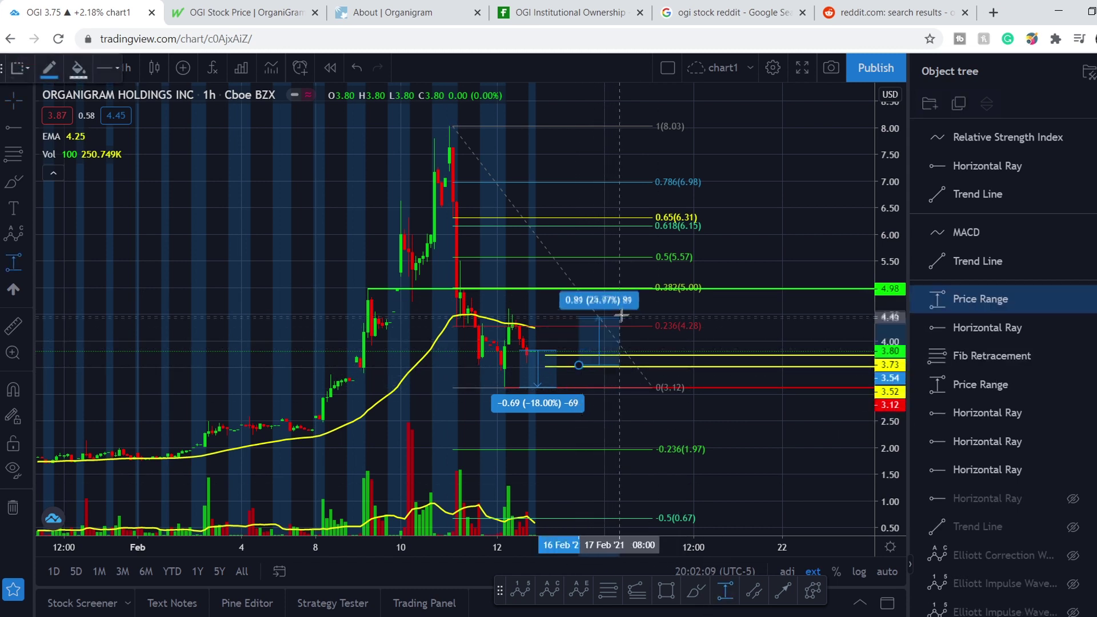
pyautogui.click(657, 288)
pyautogui.click(779, 317)
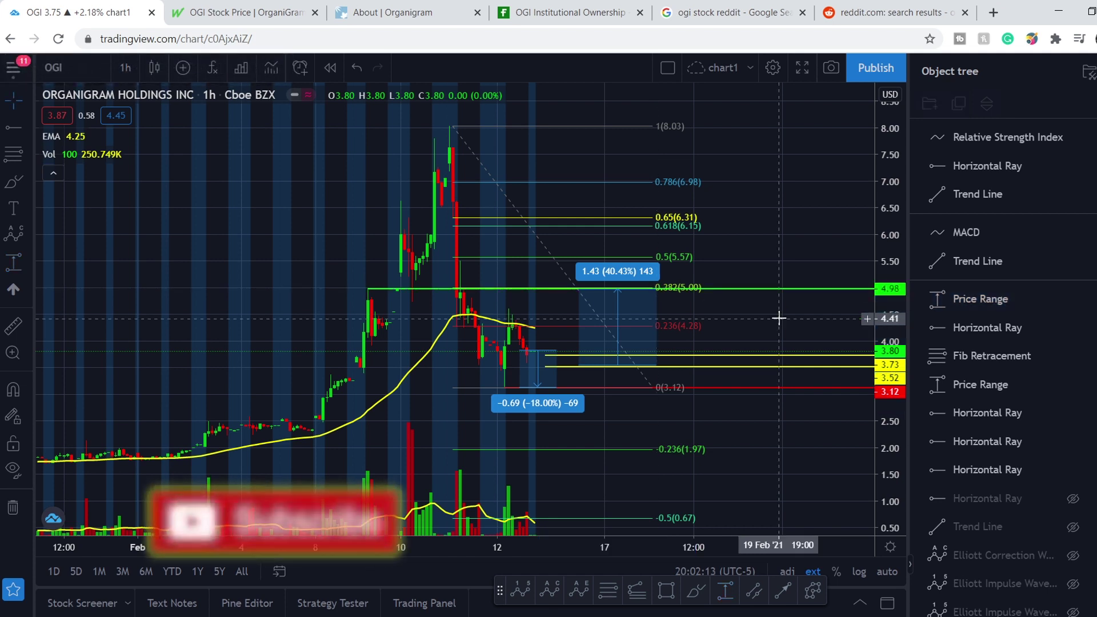